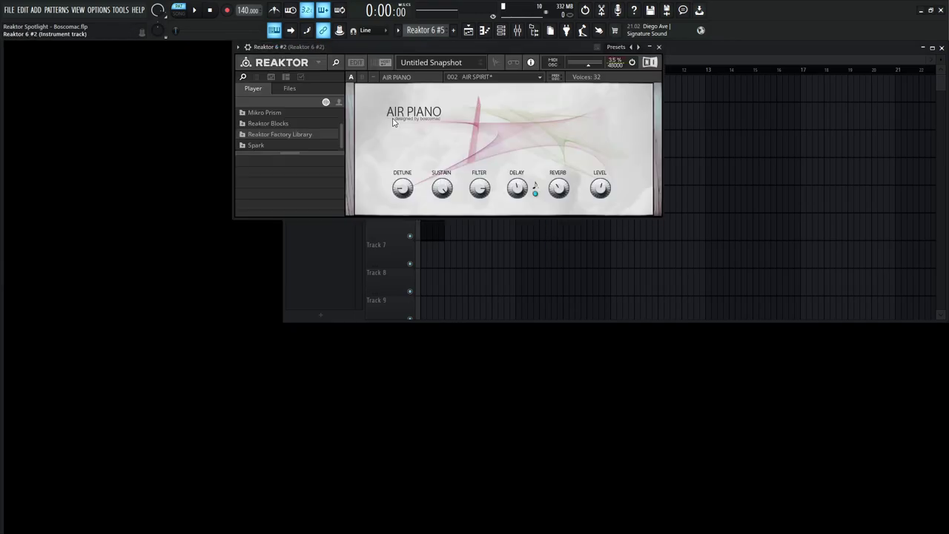
Move the Air Piano window down to reveal the playlist, keeping the AIR SPIRIT preset.
drag(504, 52, 487, 123)
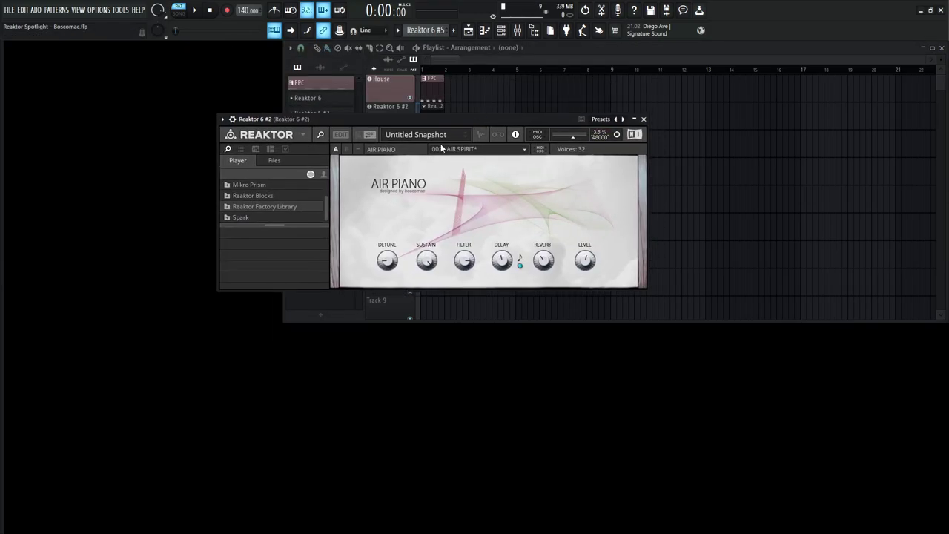
click(523, 150)
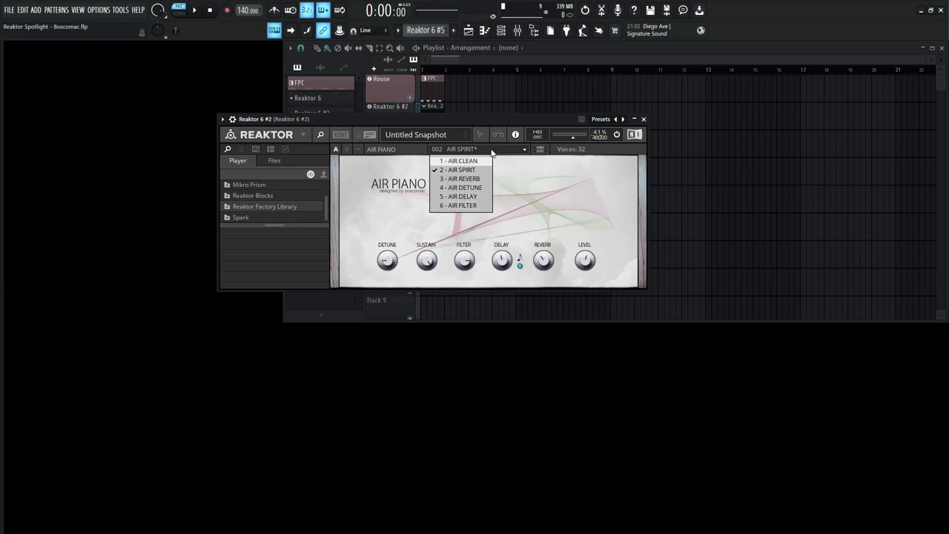
click(393, 167)
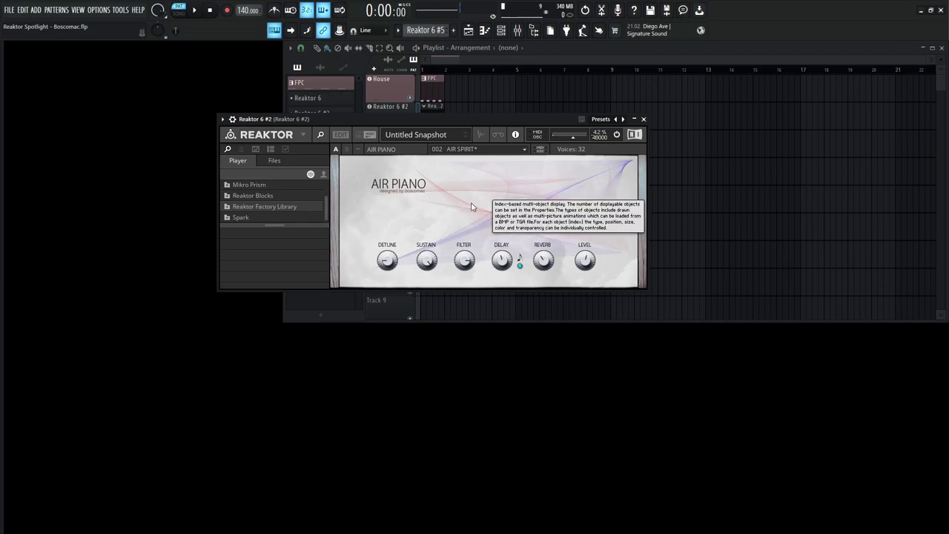
click(482, 151)
click(553, 191)
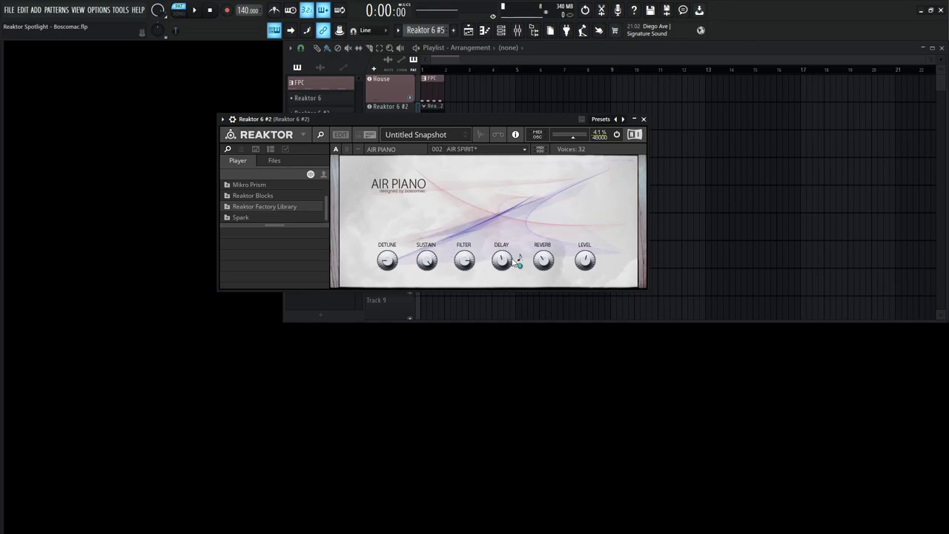
Close Air Piano, open the Epinette window, and show the mixer with Epinette in front.
click(644, 119)
click(392, 141)
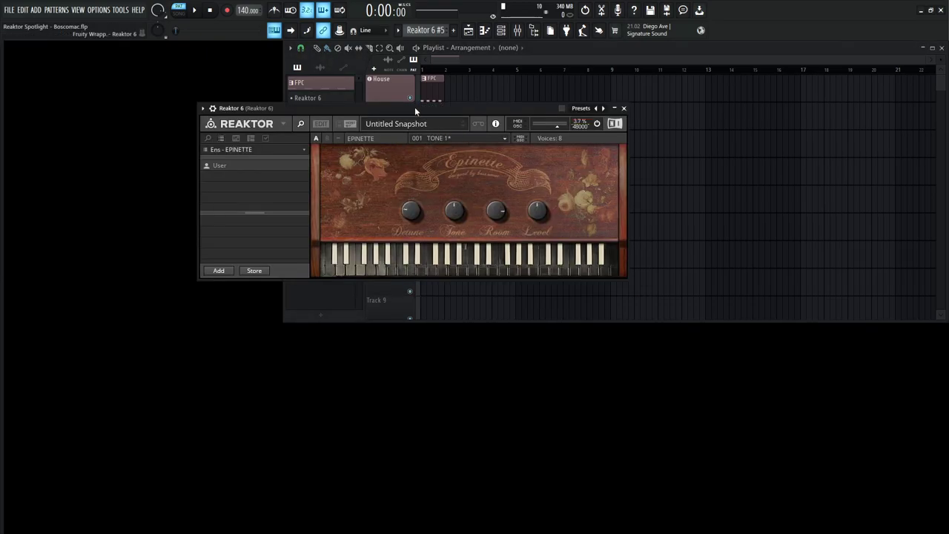
drag(462, 106, 476, 114)
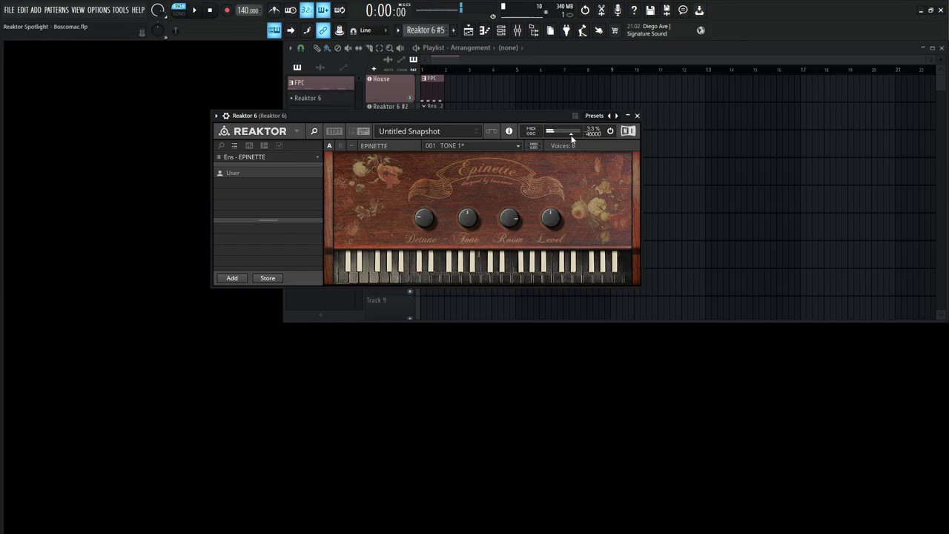
key(F9)
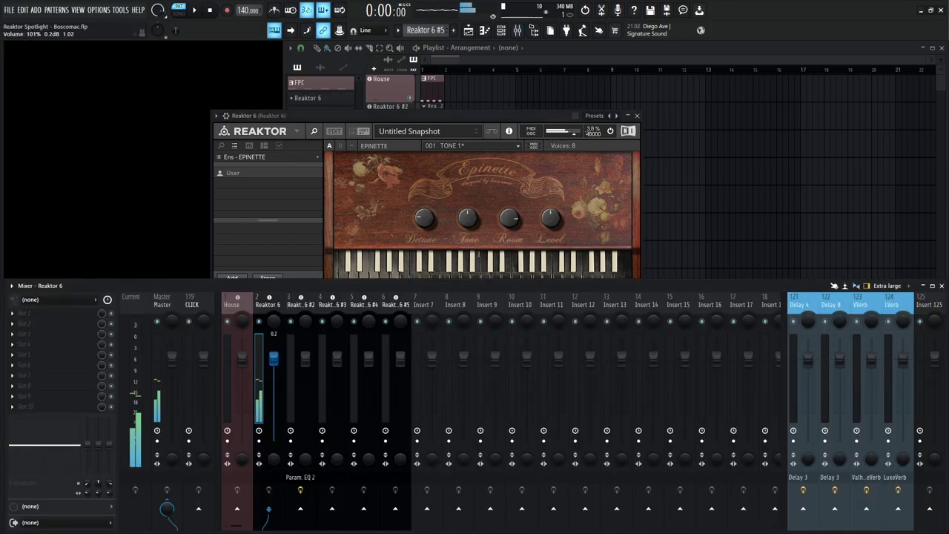
click(451, 114)
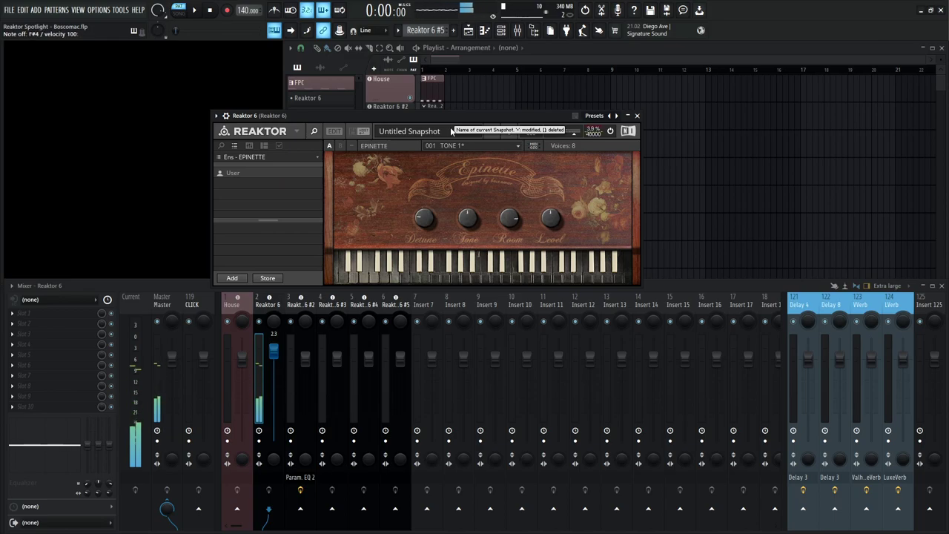
Raise Epinette's Detune to about 0.159, increase Tone, and raise Room to about 0.940; hide the mixer.
click(429, 217)
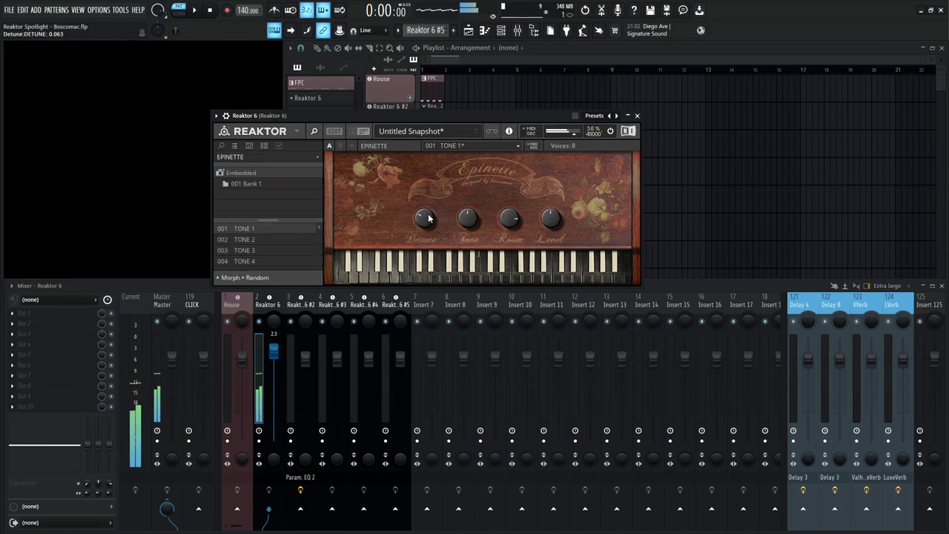
drag(428, 218, 430, 175)
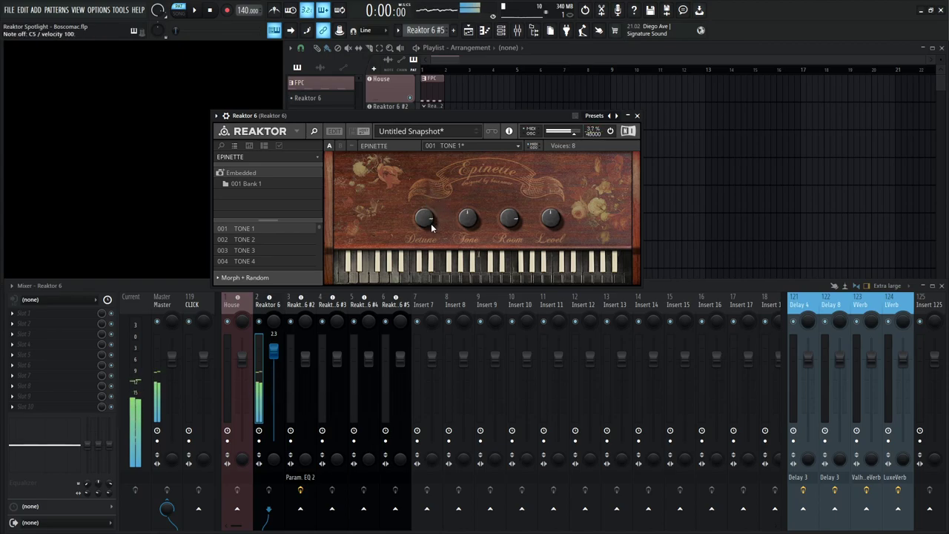
drag(466, 220, 471, 191)
drag(510, 218, 503, 230)
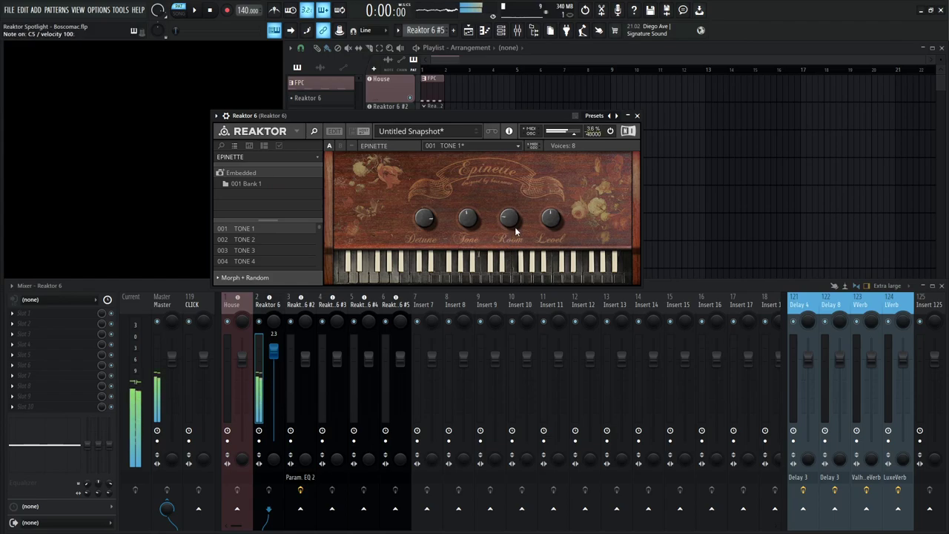
mouse_move(516, 228)
drag(516, 230, 509, 194)
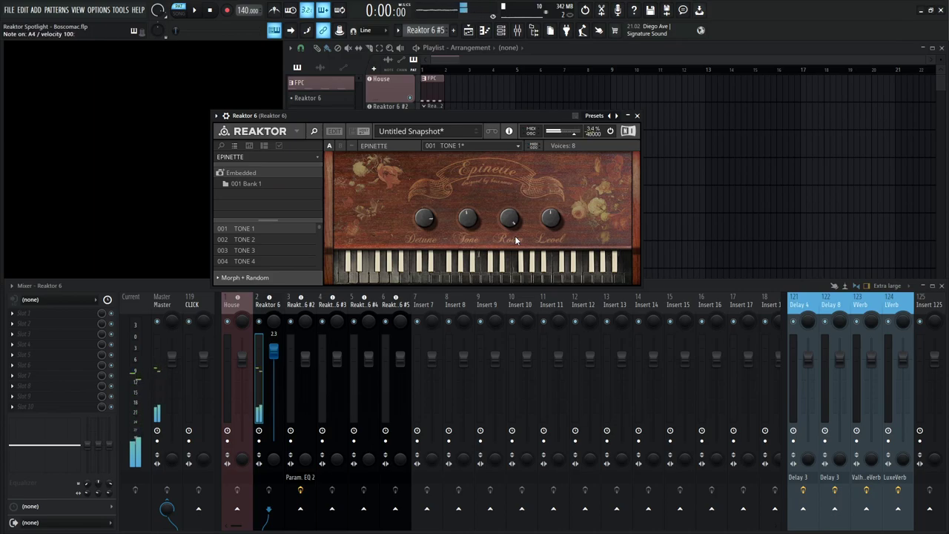
key(F9)
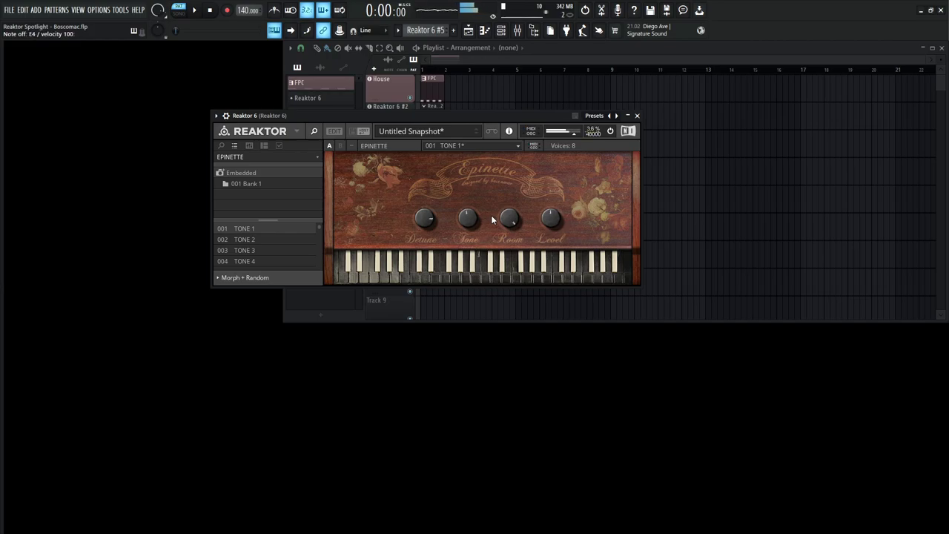
Look through the Epinette tone snapshot list without changing the snapshot.
click(480, 146)
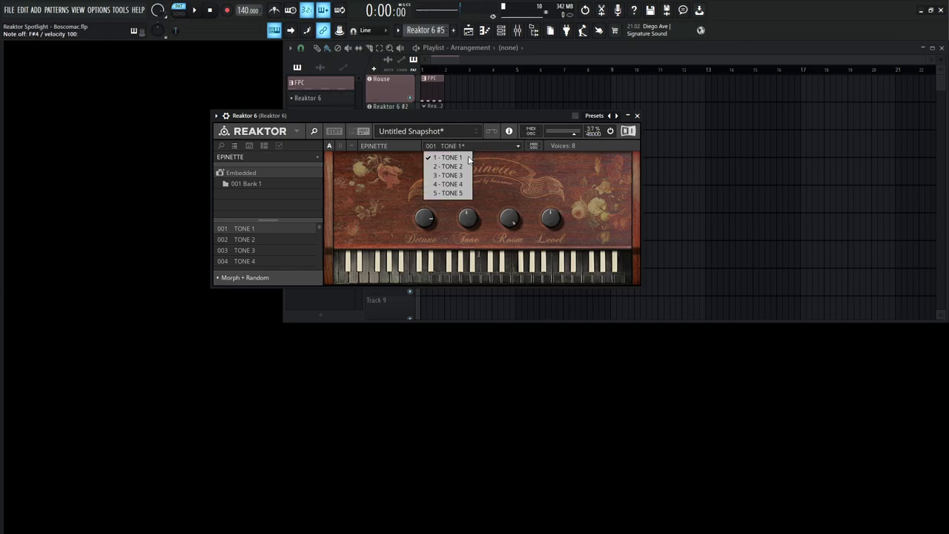
click(550, 187)
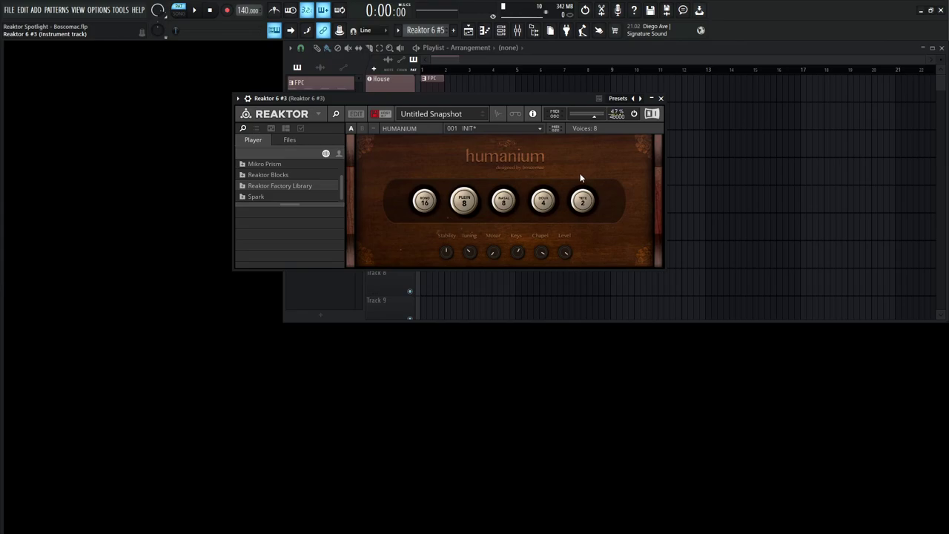
key(c)
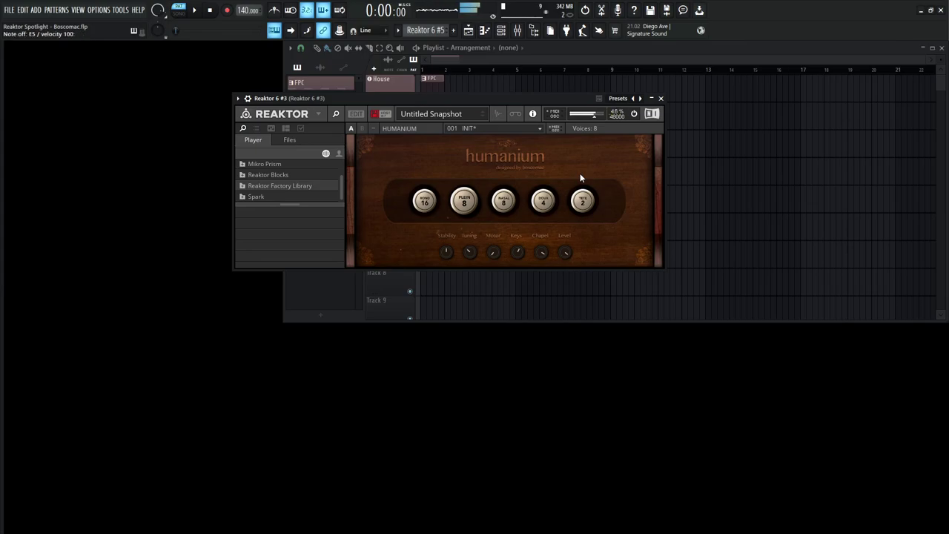
key(g)
key(x)
key(c)
key(g)
key(n)
key(q)
key(n)
key(5)
key(n)
key(w)
key(q)
key(w)
key(u)
key(u)
key(5)
key(y)
key(y)
key(5)
key(5)
key(e)
key(e)
key(e)
key(e)
key(e)
key(e)
key(t)
key(5)
key(n)
Audition Humanium's ROND 16, PLEIN 8, NASAL 8, DOUX 4 and TETE 2 voices in turn.
click(426, 204)
click(465, 204)
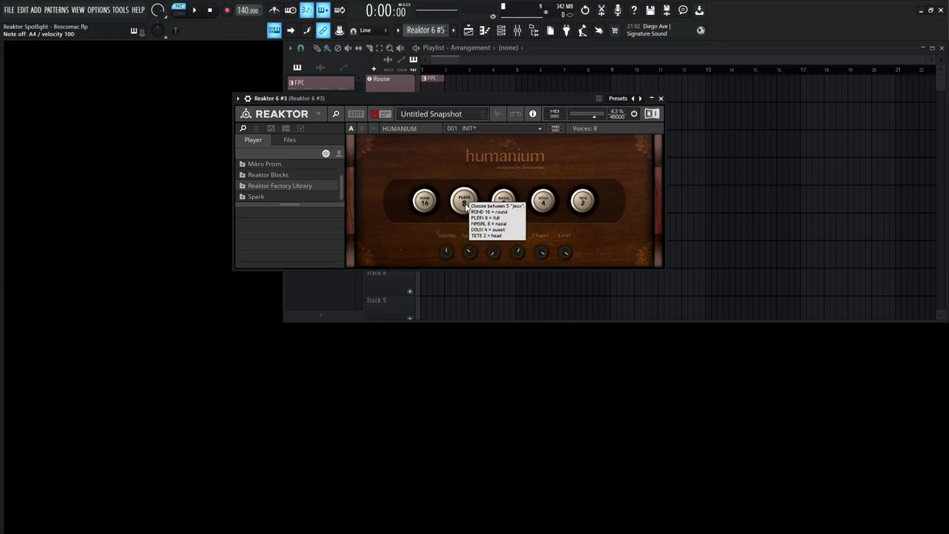
click(510, 207)
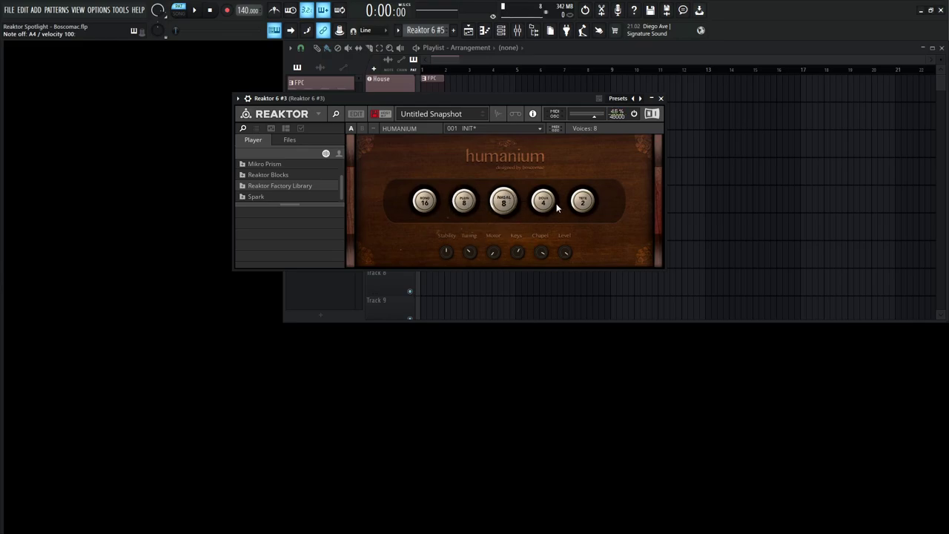
click(468, 207)
click(497, 207)
click(542, 204)
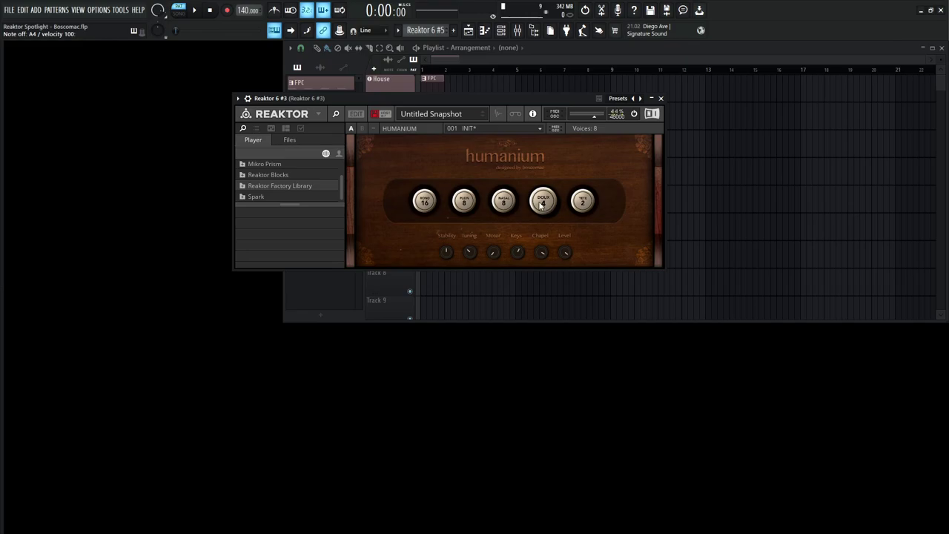
click(583, 207)
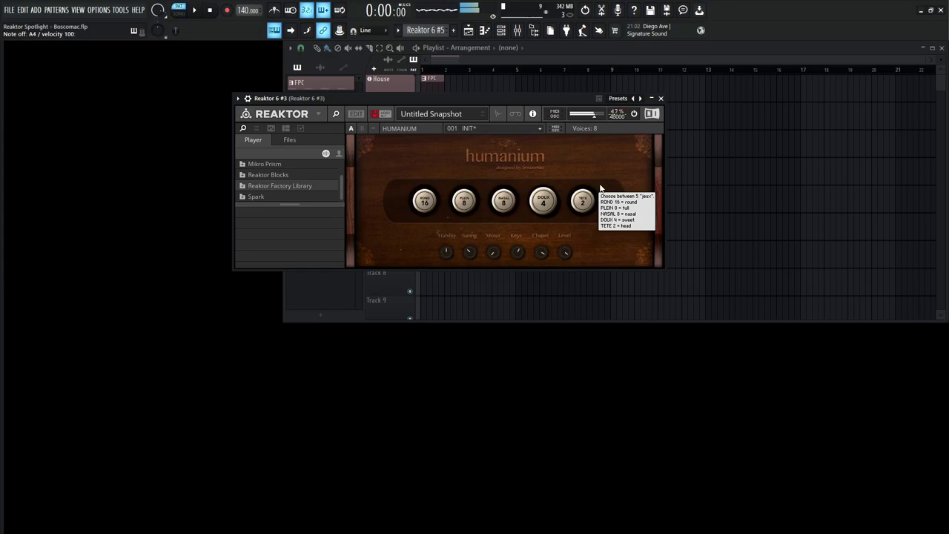
Set the Reaktor 6 #3 mixer fader to 1.7 and select Humanium's PLEIN voice.
key(F9)
drag(336, 358, 342, 348)
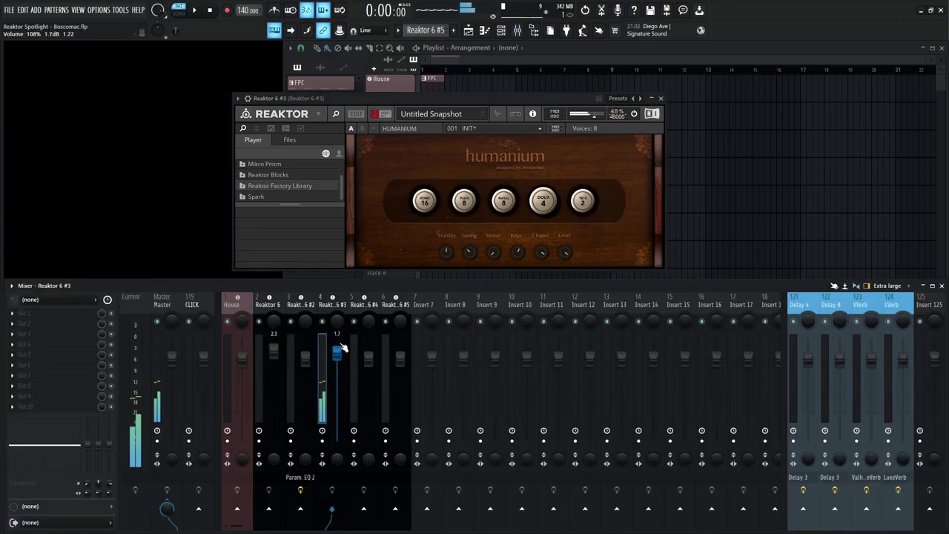
key(F9)
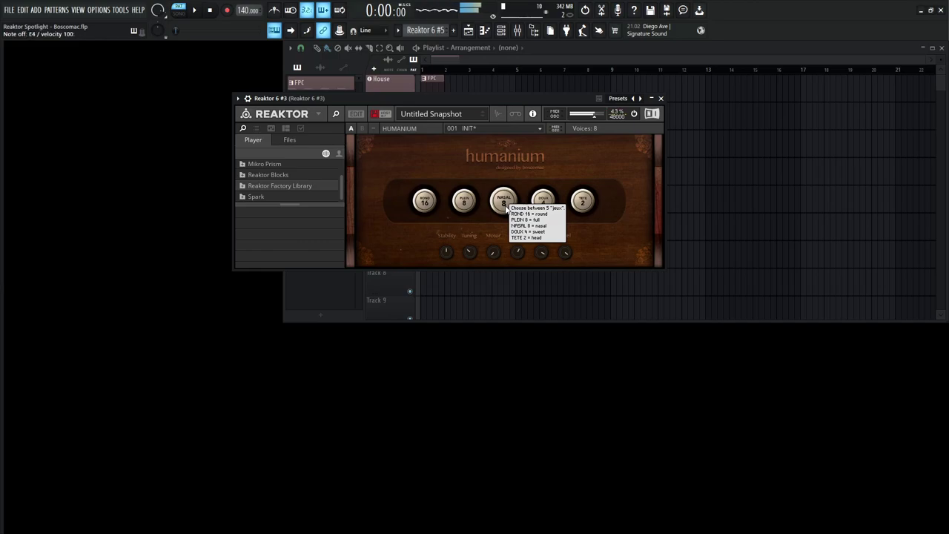
click(465, 204)
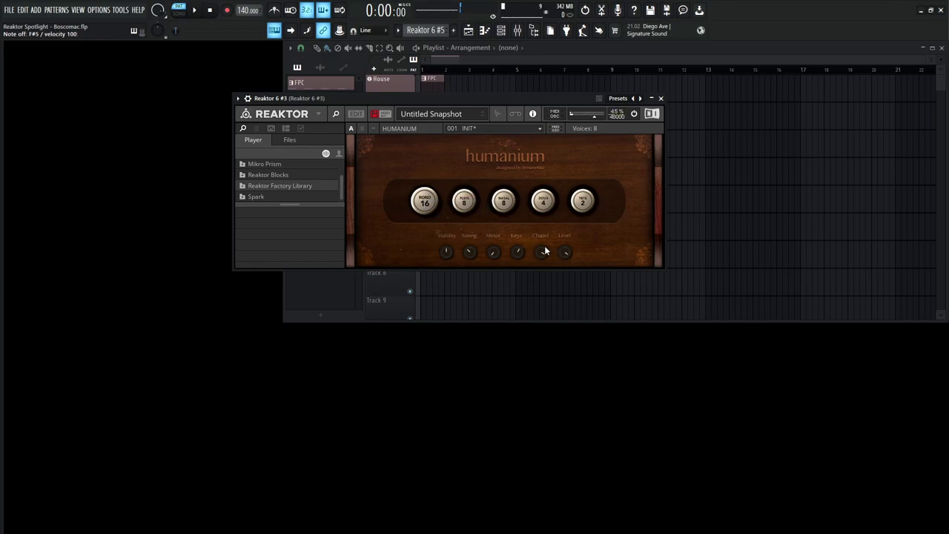
Toggle the mixer on and off with F9, leaving it shown below Reaktor 6 #3.
key(F9)
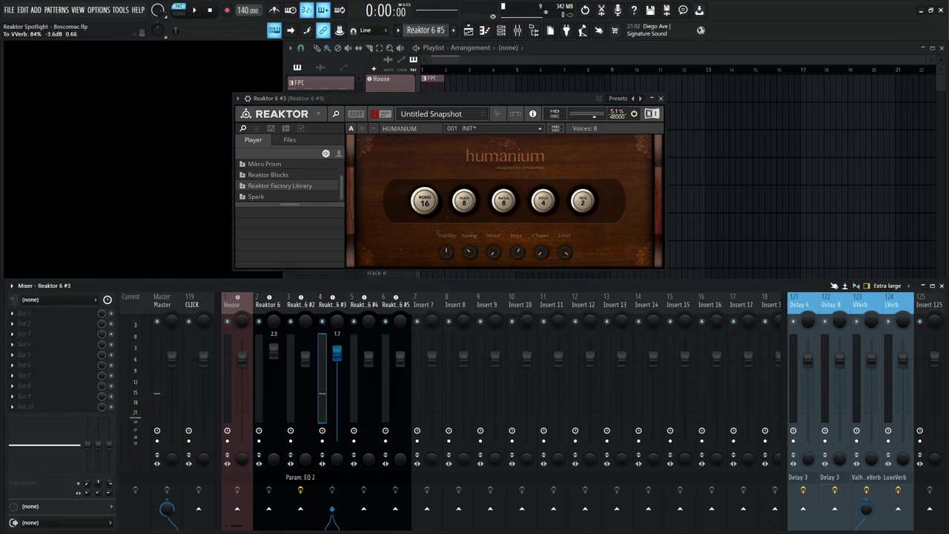
key(F9)
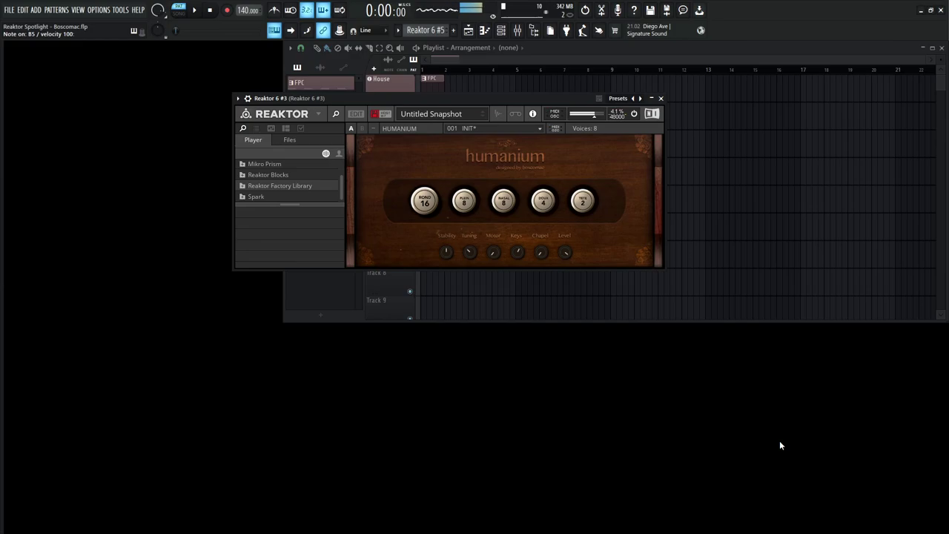
key(F9)
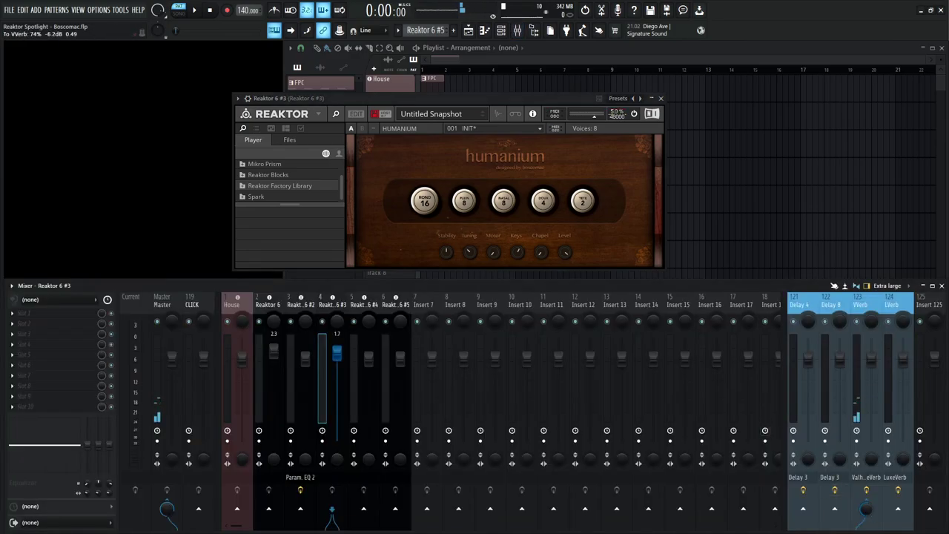
key(F9)
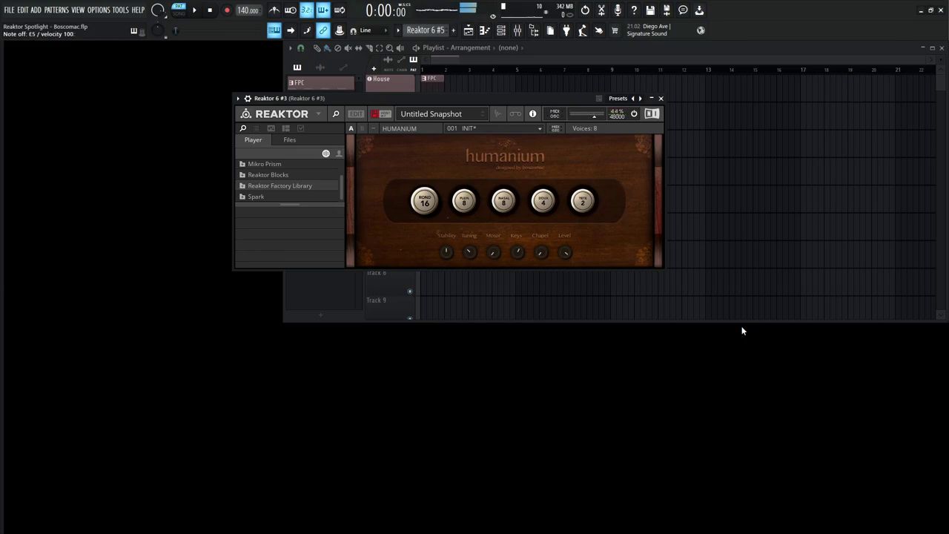
key(F9)
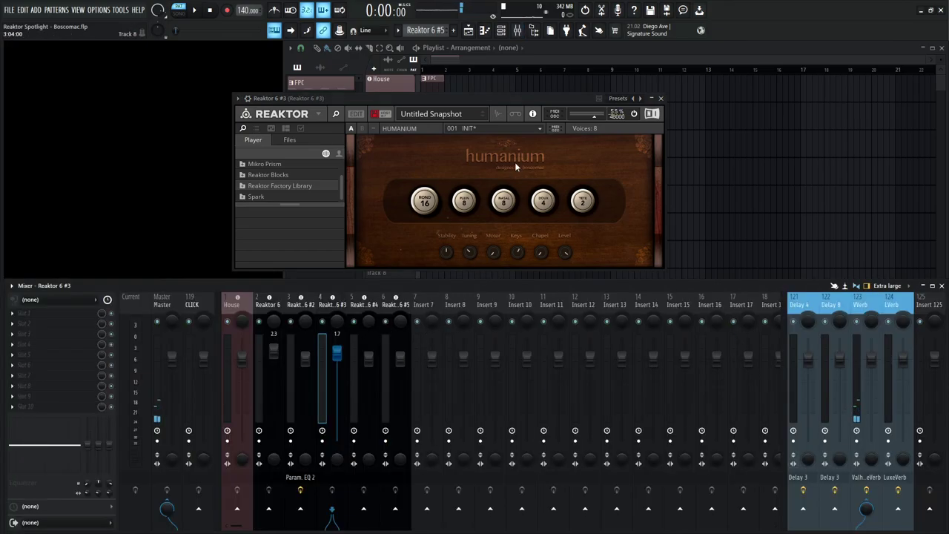
Close Humanium and open the Koto instrument on Reaktor 6 #4, moved up and right.
click(661, 98)
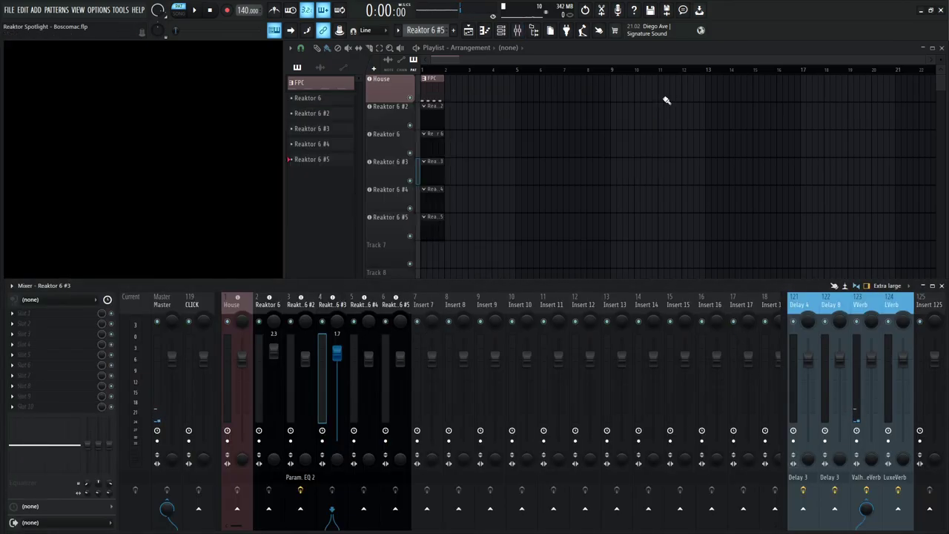
click(392, 191)
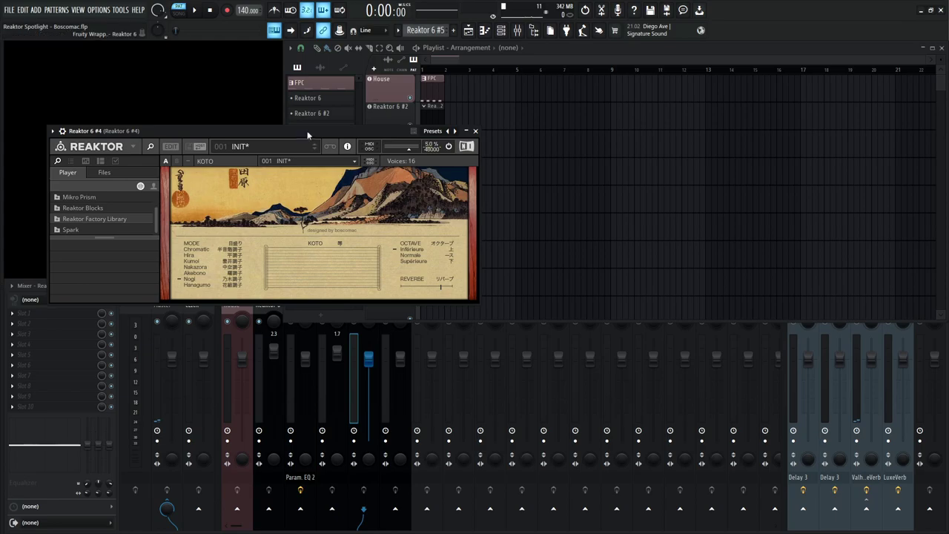
drag(307, 127, 504, 114)
Set the typing keyboard to Performance layout and hide the mixer and playlist.
key(F9)
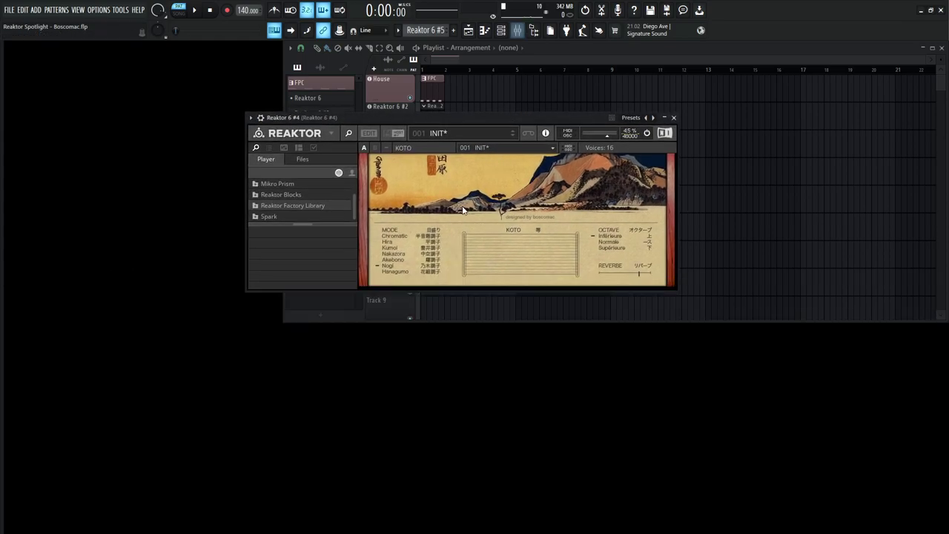
right_click(274, 29)
click(346, 66)
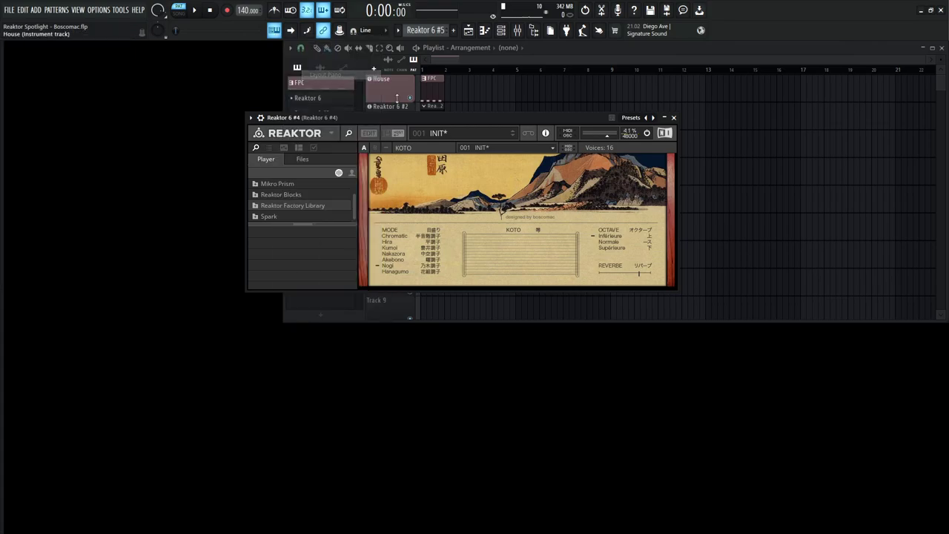
click(438, 113)
key(F5)
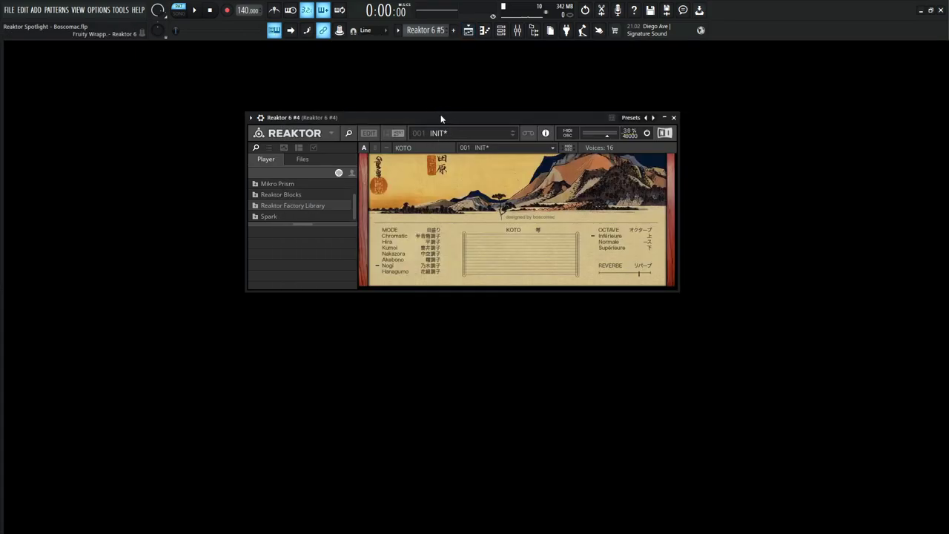
drag(440, 116, 439, 94)
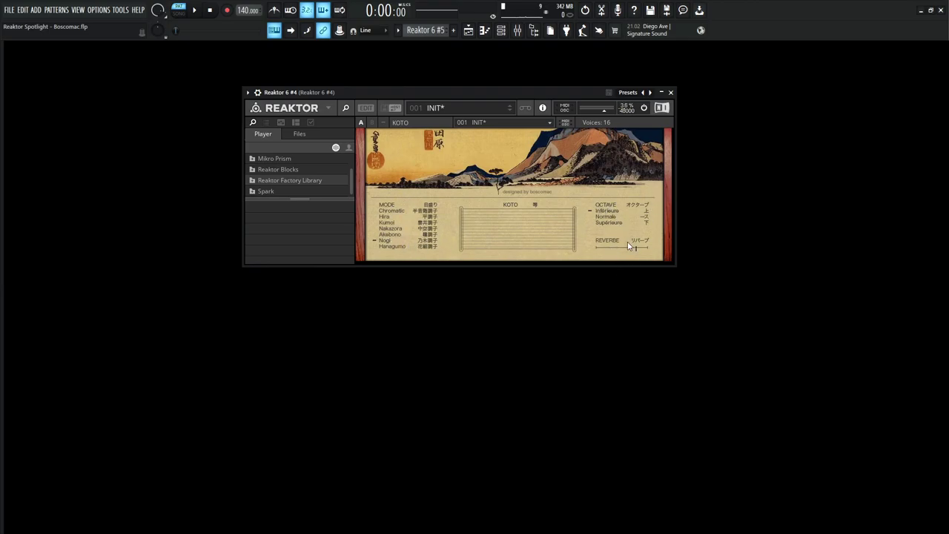
Change the Koto MODE to Chromatic, then Hira, ending on Kumoi.
click(388, 212)
mouse_move(417, 214)
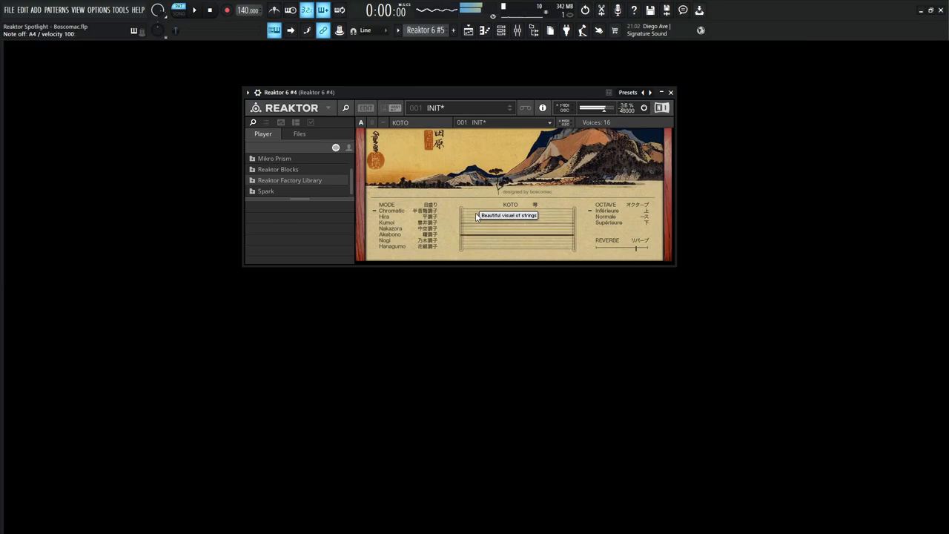
click(404, 216)
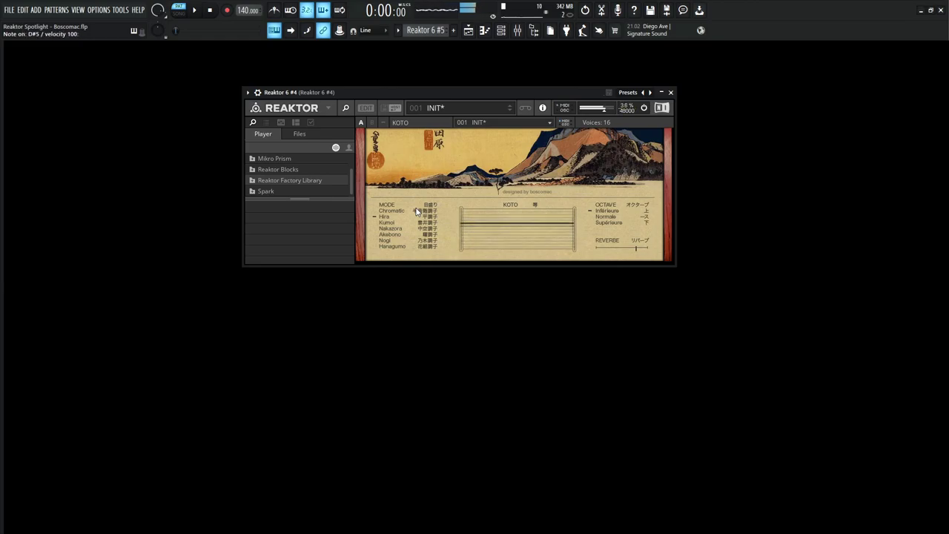
click(393, 223)
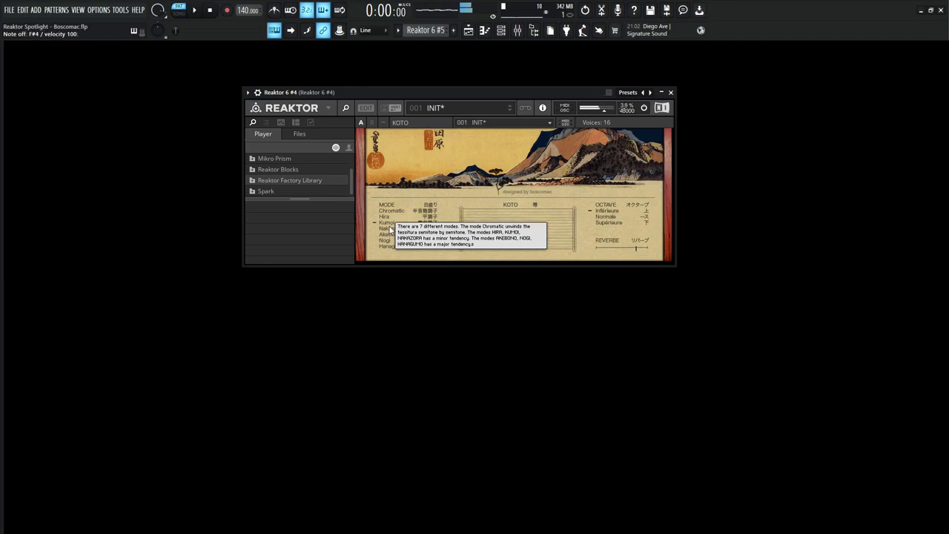
Change the Koto MODE to Nakazora, then Akebono, then Nogi, finishing on Hanagumo.
click(388, 229)
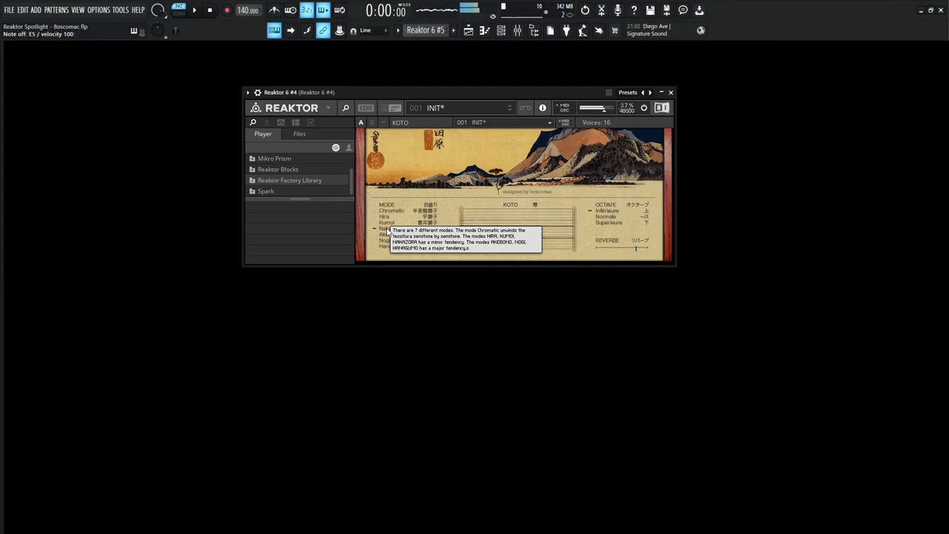
click(389, 235)
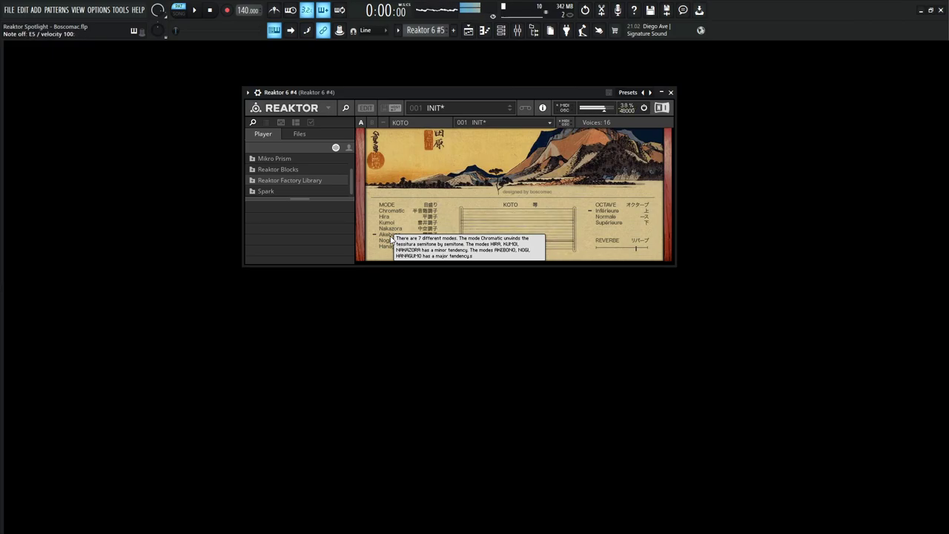
click(384, 241)
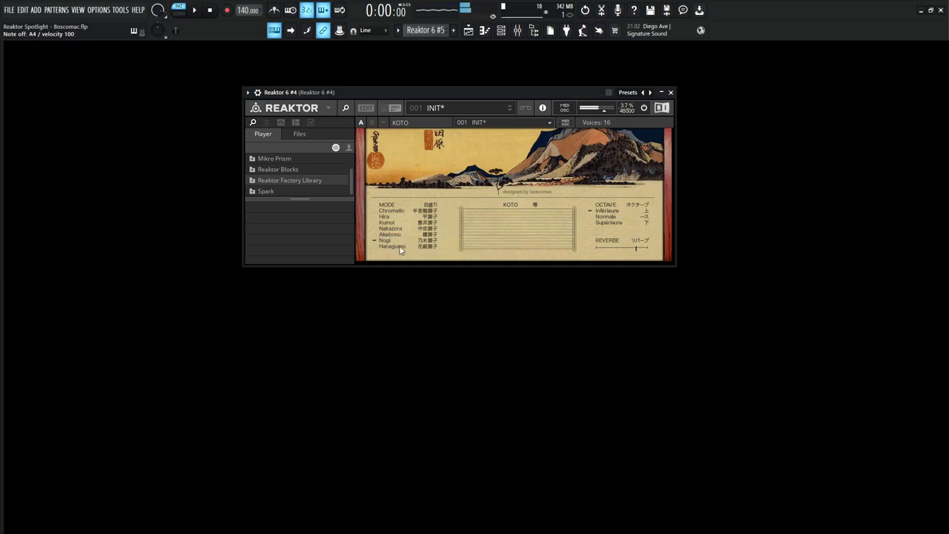
click(399, 248)
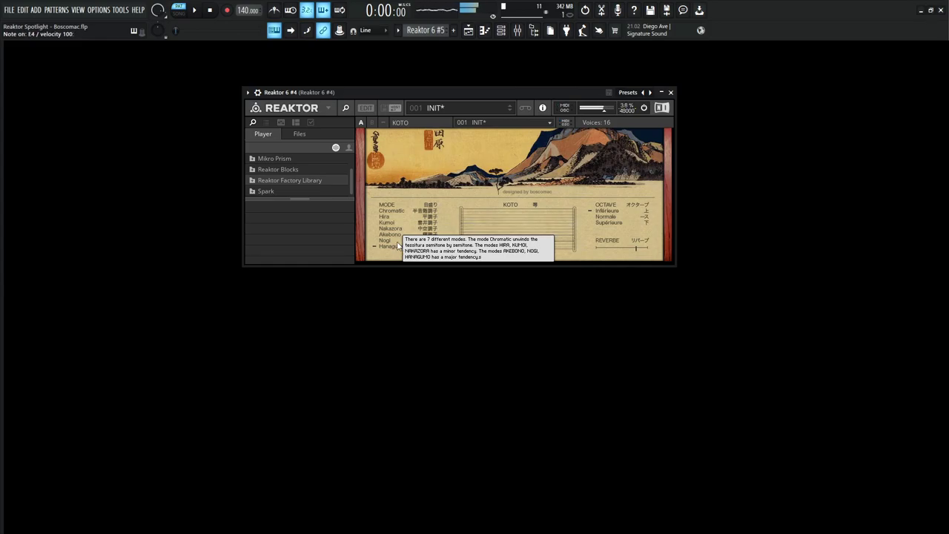
Set the Koto's OCTAVE to Supérieure, pull REVERBE to minimum, and show the playlist.
click(614, 216)
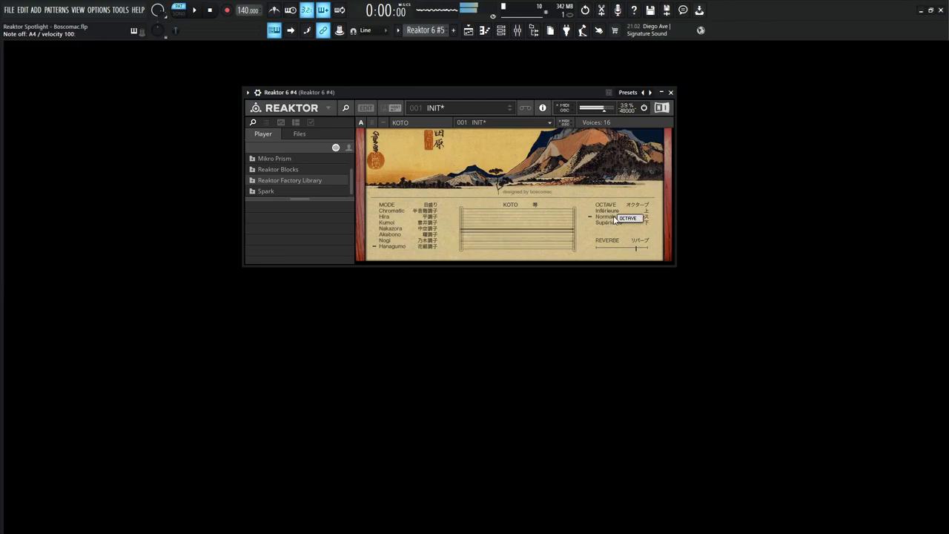
click(615, 222)
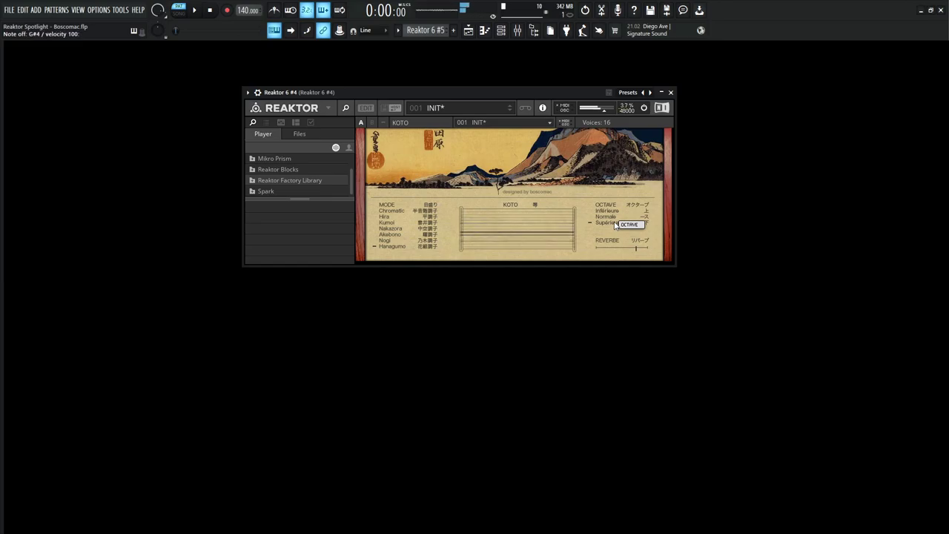
mouse_move(637, 248)
mouse_down()
mouse_move(547, 259)
mouse_move(644, 250)
mouse_up()
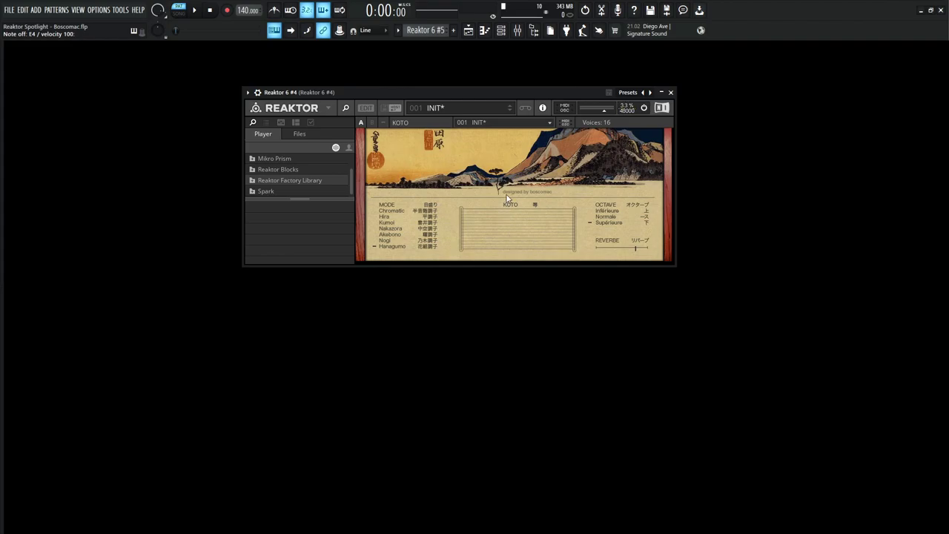
key(F5)
Open Boxymuse on the Reaktor 6 #5 track and nudge Color Harmonics slightly down.
click(392, 223)
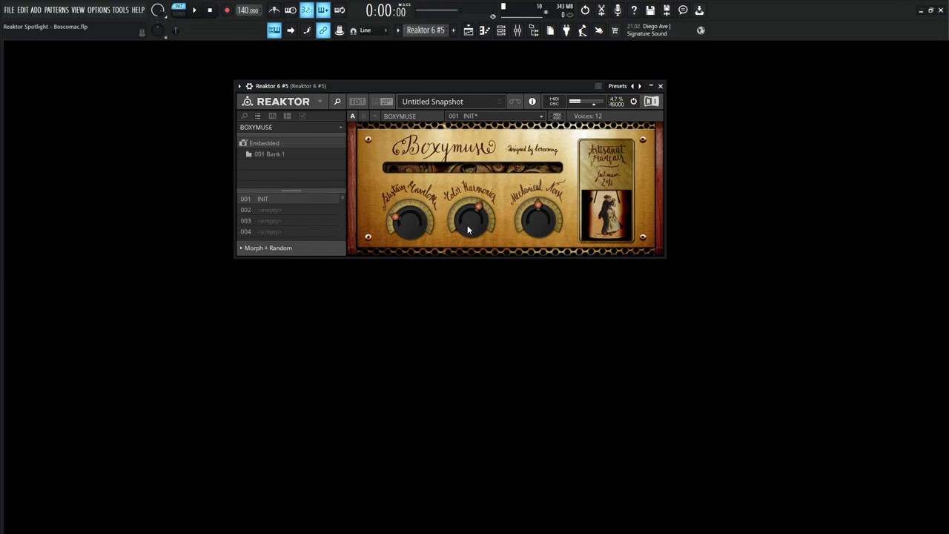
drag(468, 225, 468, 228)
Raise Boxymuse's Sustain Envelope well up from minimum, then ease it back slightly.
key(F9)
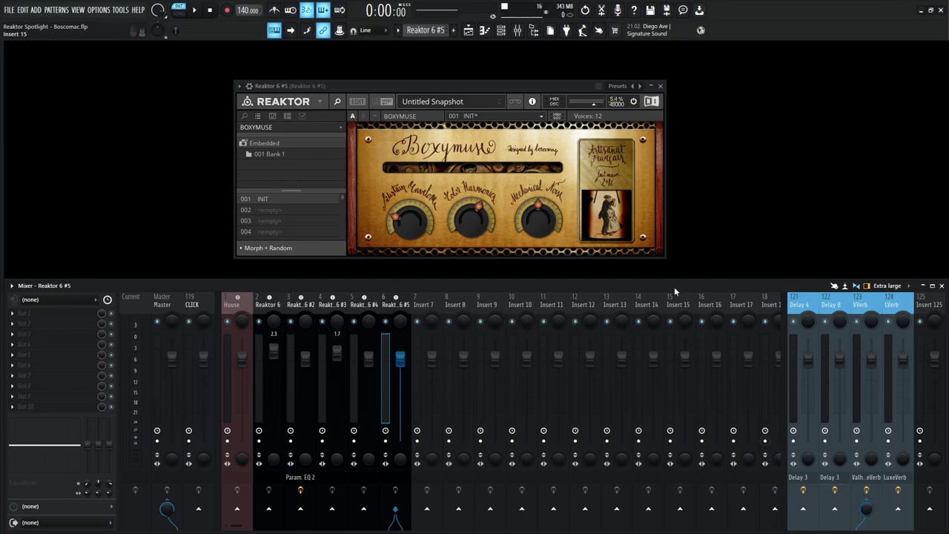
key(F9)
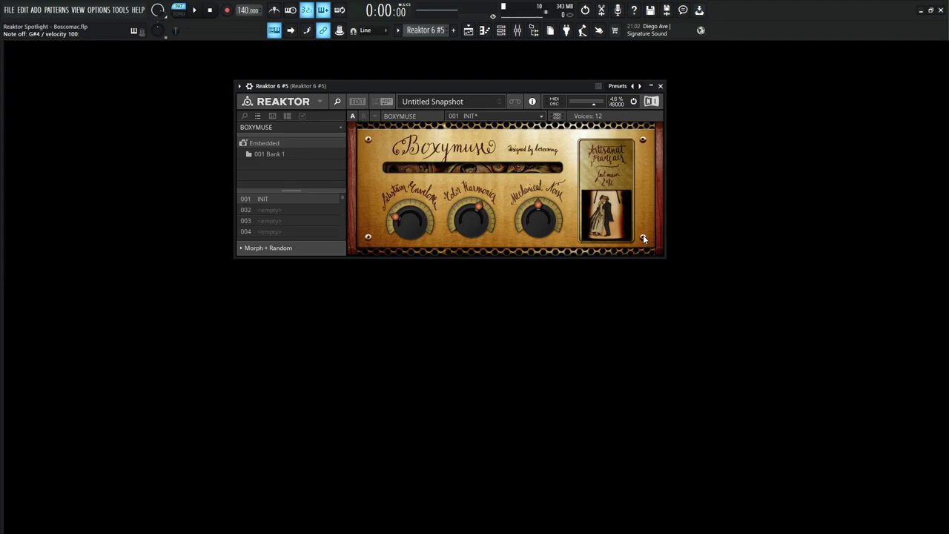
key(F9)
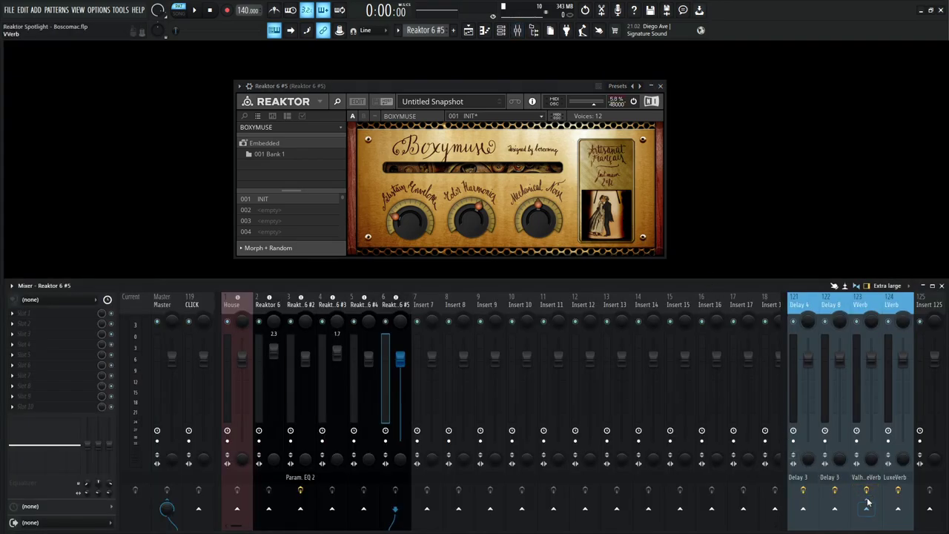
key(F9)
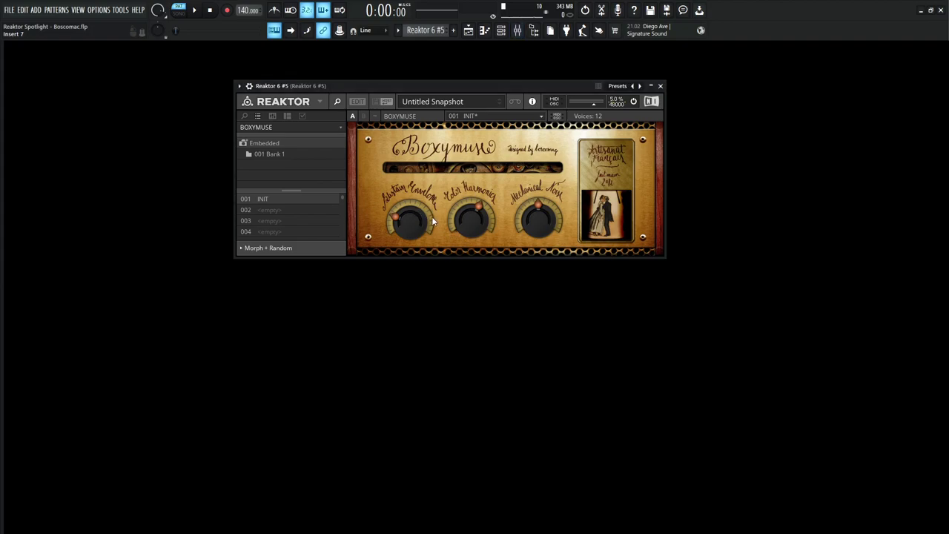
drag(414, 227, 420, 361)
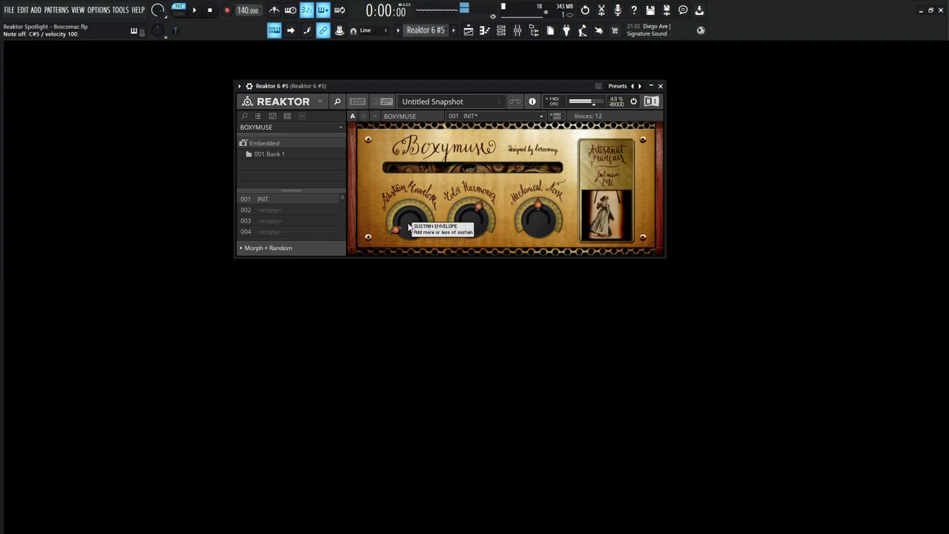
drag(408, 228, 413, 186)
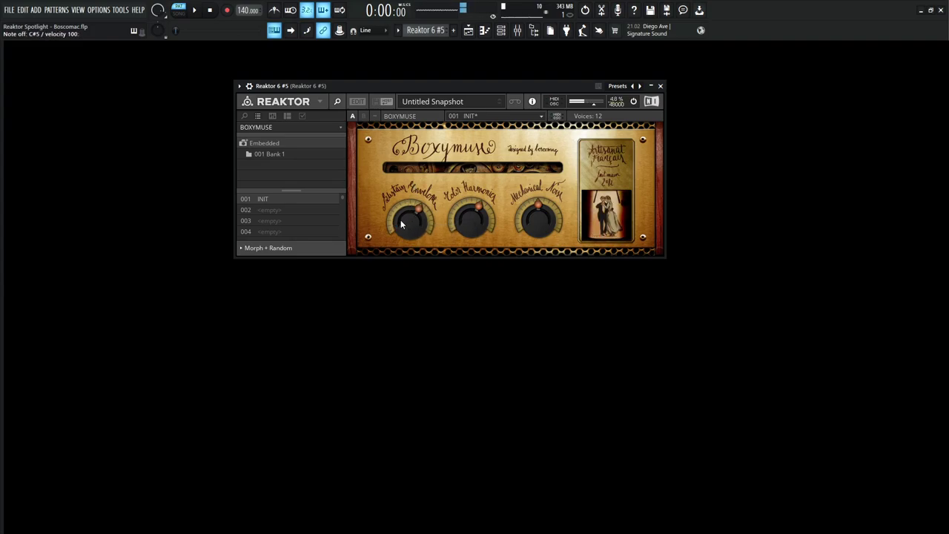
drag(407, 223, 407, 236)
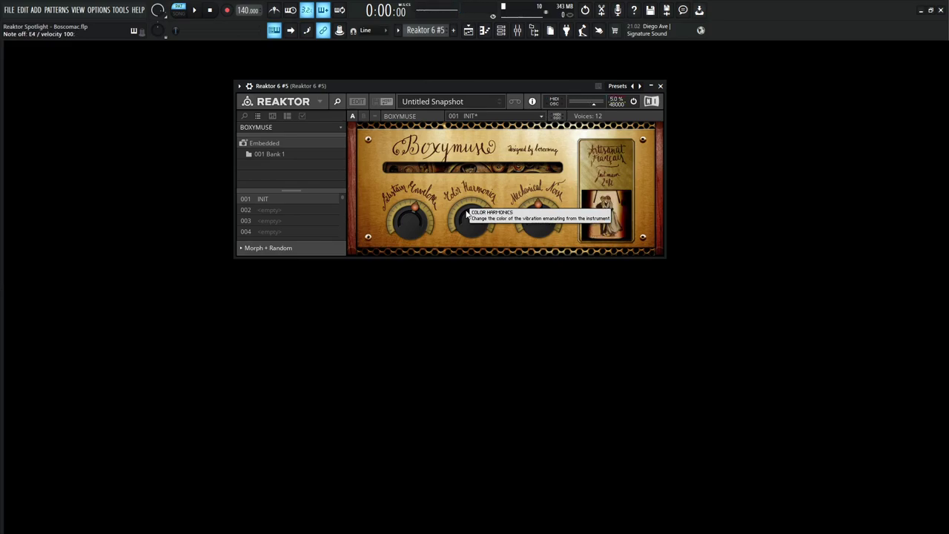
Toggle the mixer off, return to the playlist, and move the Boxymuse window aside.
key(F5)
key(F5)
key(F9)
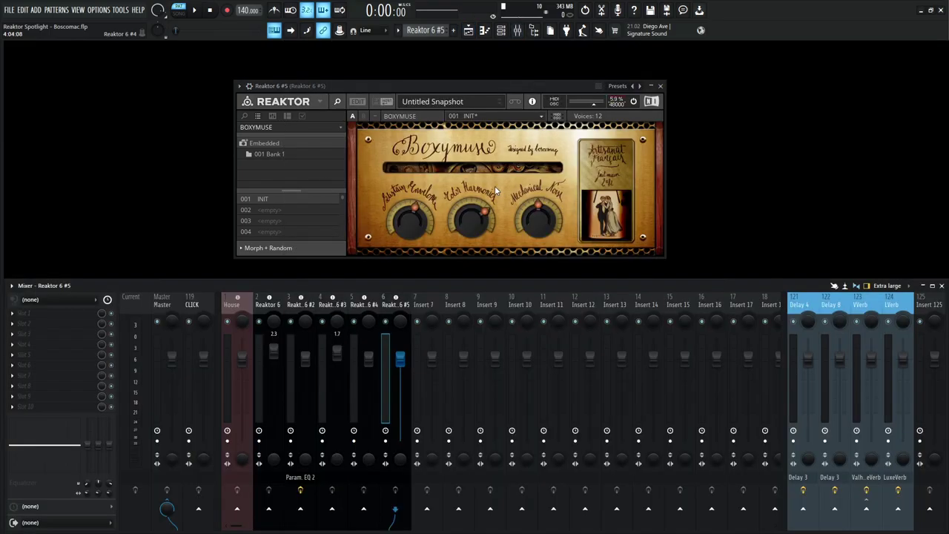
key(F9)
key(F5)
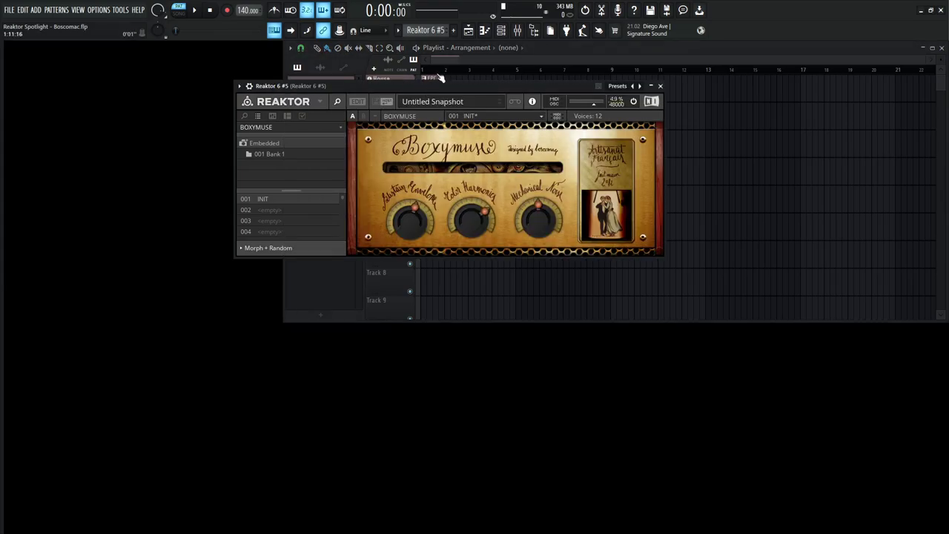
drag(436, 81, 399, 125)
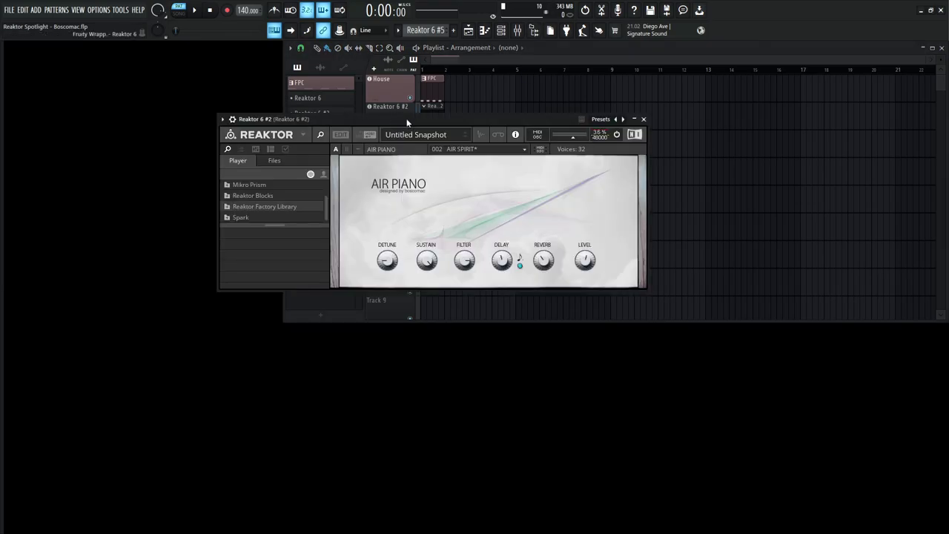
Close the Air Piano window, open Epinette on the Reaktor 6 track and enter EDIT mode.
click(644, 119)
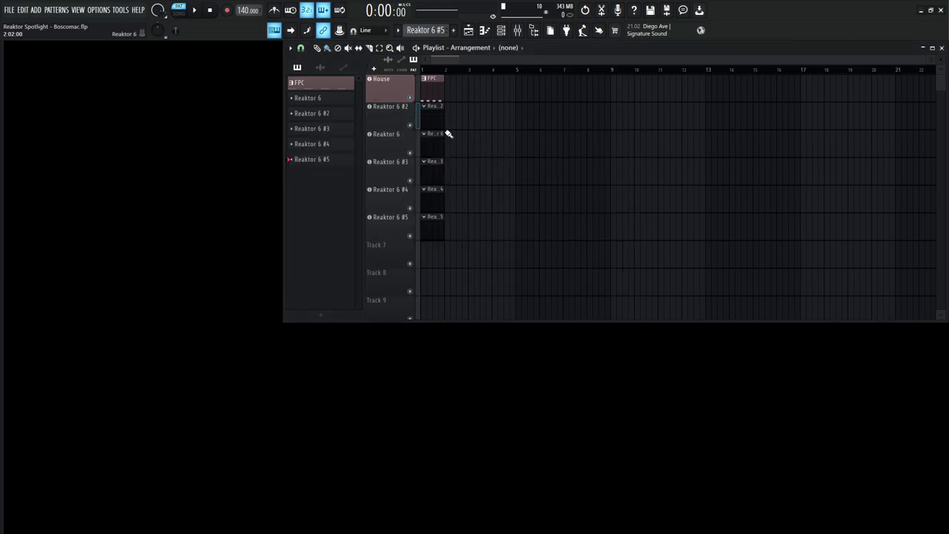
click(395, 146)
click(492, 130)
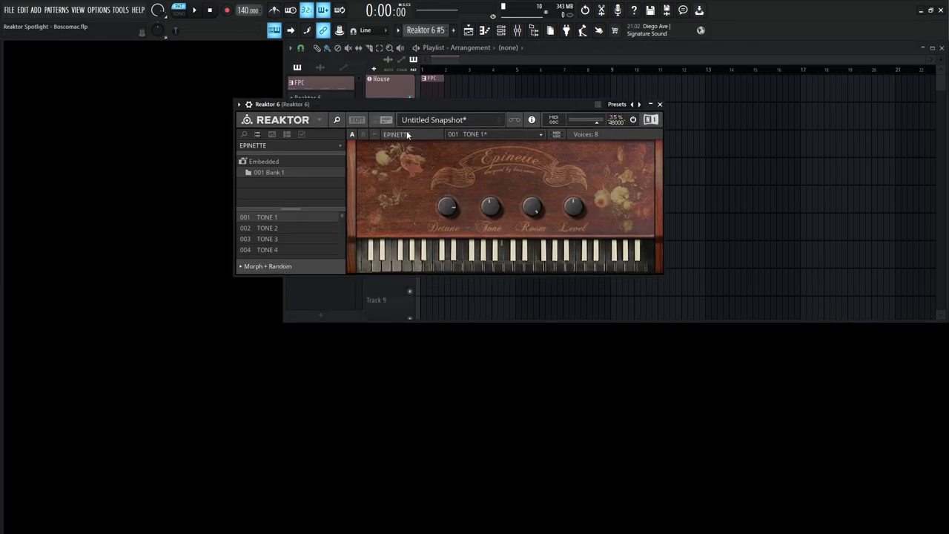
click(361, 121)
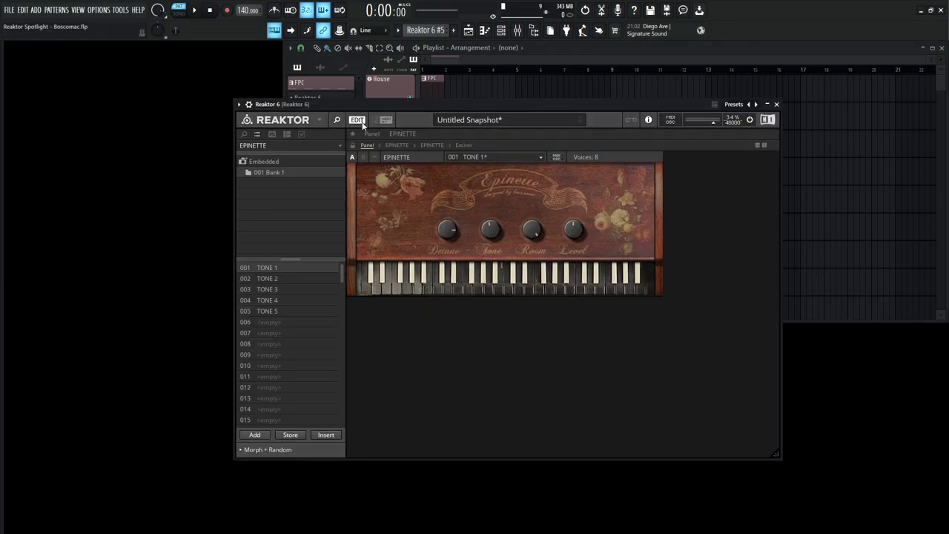
Browse the structure via EPINETTE > EPINETTE into the Exciter macro.
click(400, 144)
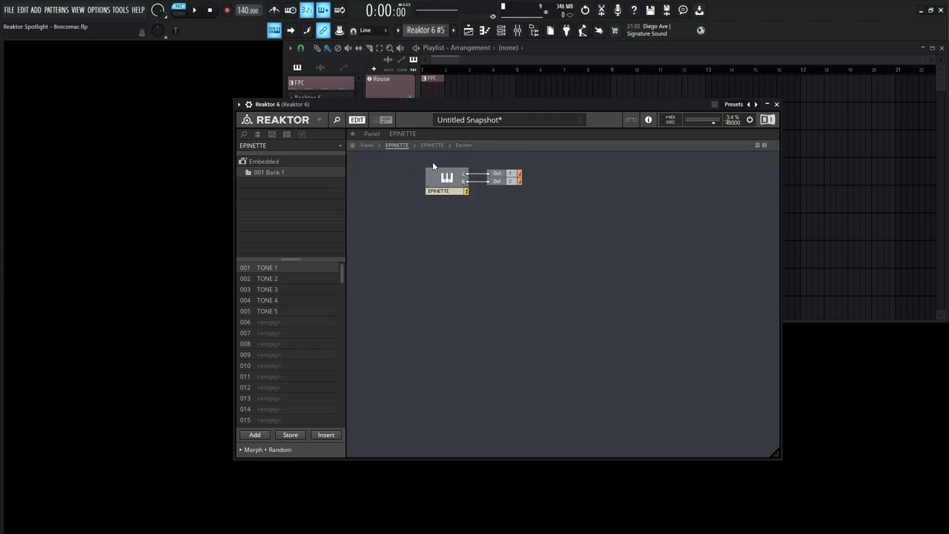
click(435, 167)
click(432, 145)
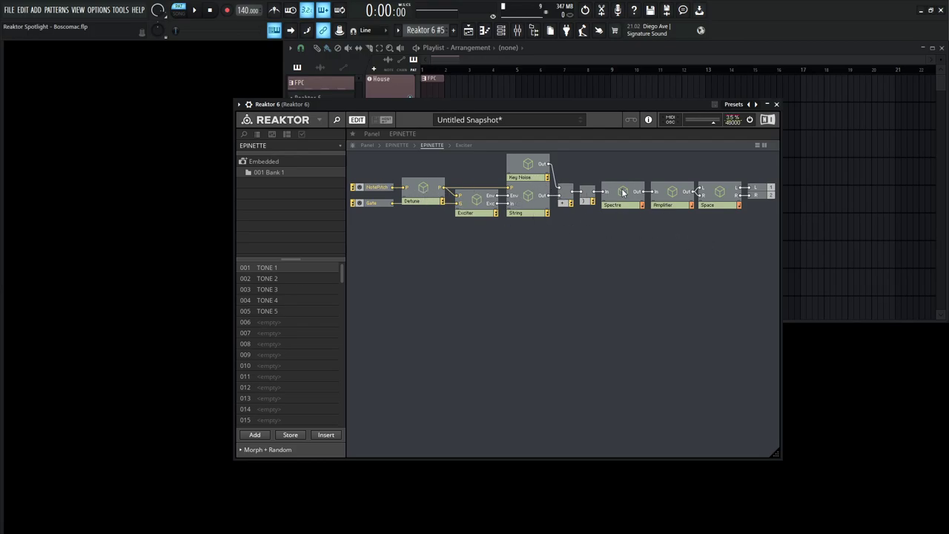
click(455, 146)
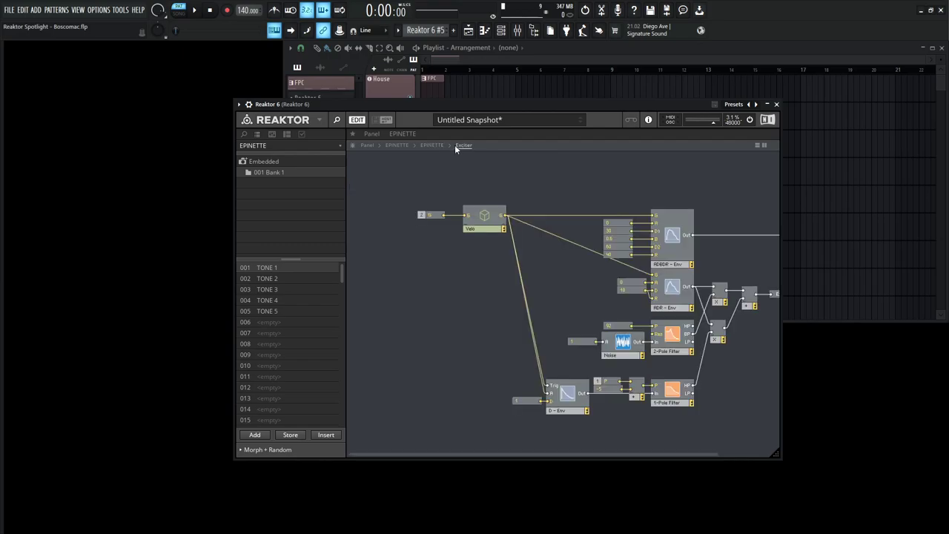
Step back up to the top EPINETTE level, then return down into the Exciter macro.
right_click(552, 238)
click(522, 237)
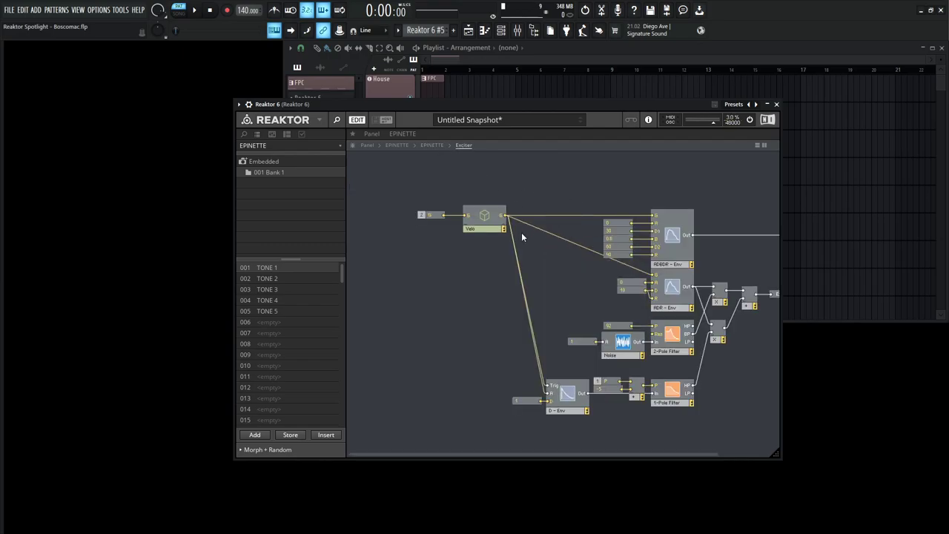
click(432, 146)
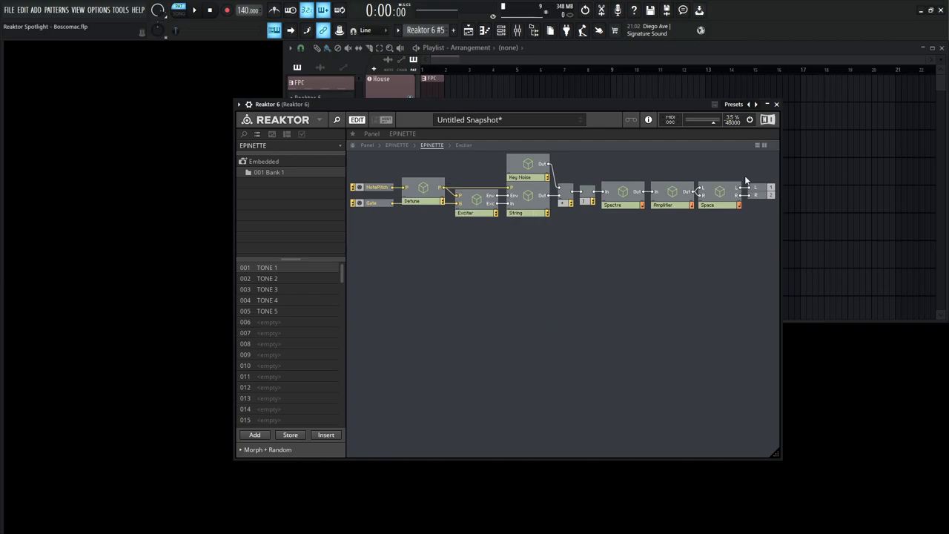
click(399, 145)
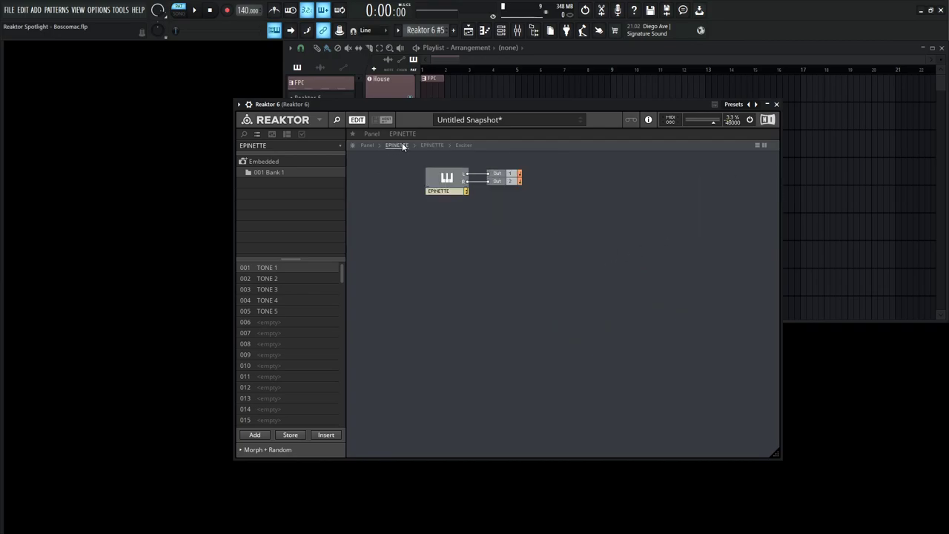
click(428, 146)
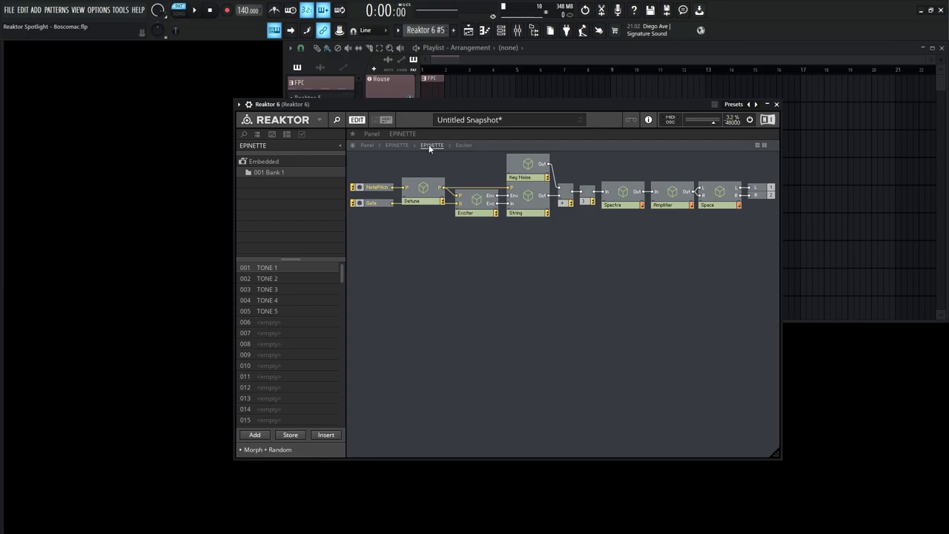
click(462, 146)
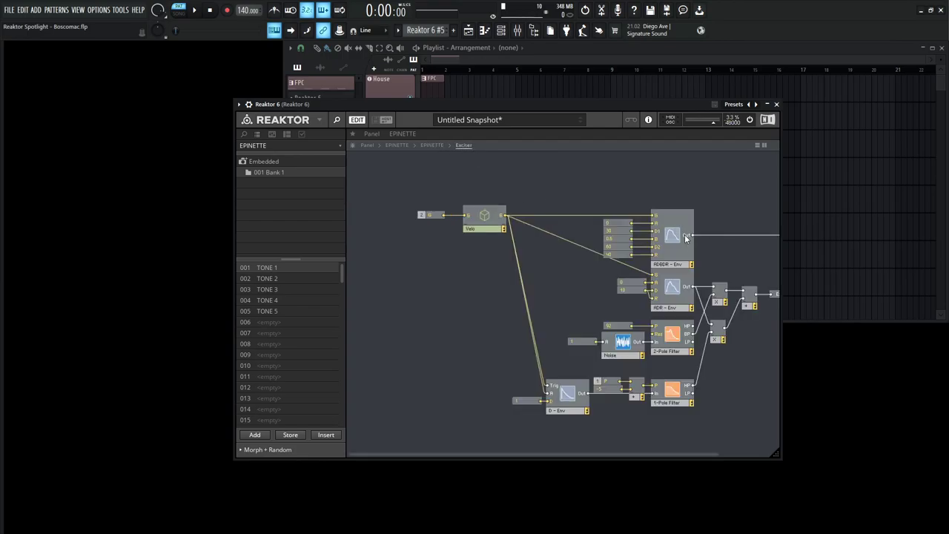
Enlarge the Reaktor window and move all Velo modules toward the canvas centre.
drag(569, 101, 374, 57)
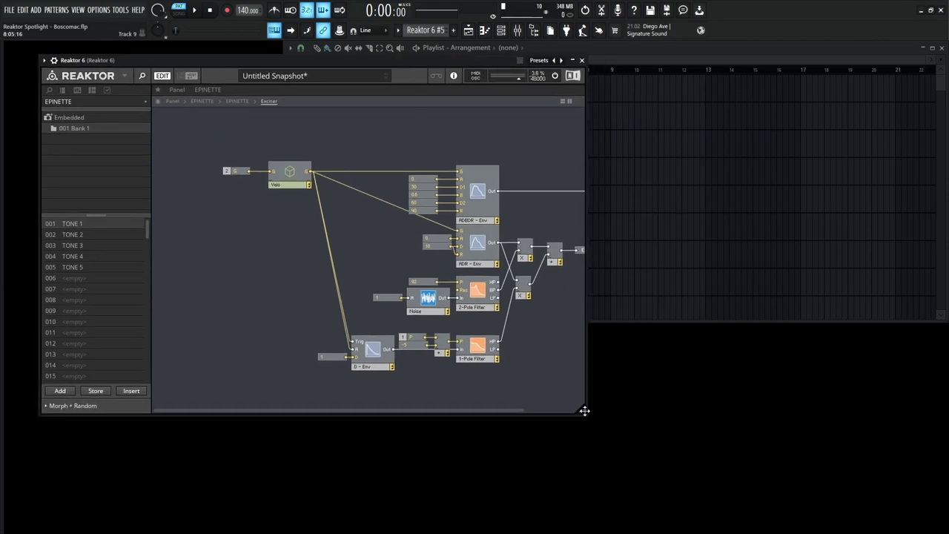
drag(584, 411, 791, 463)
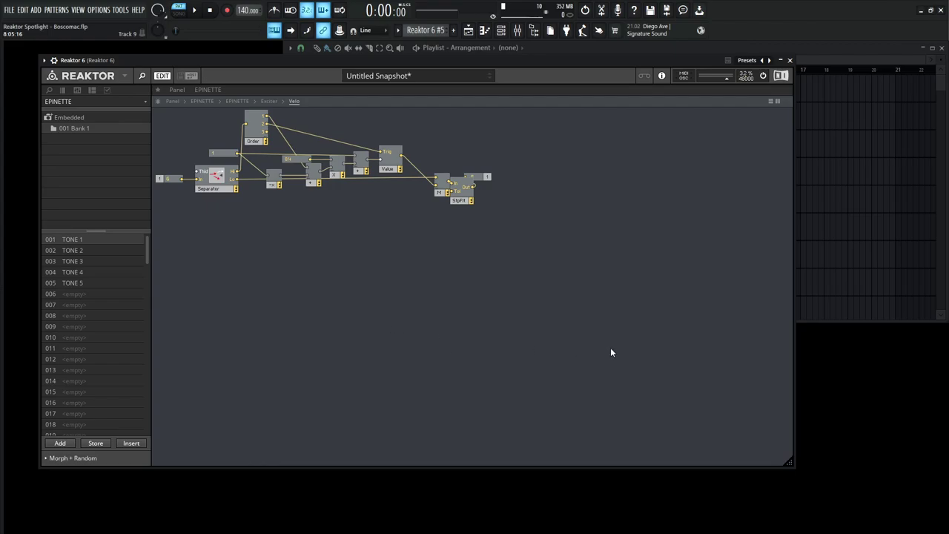
drag(532, 290, 180, 111)
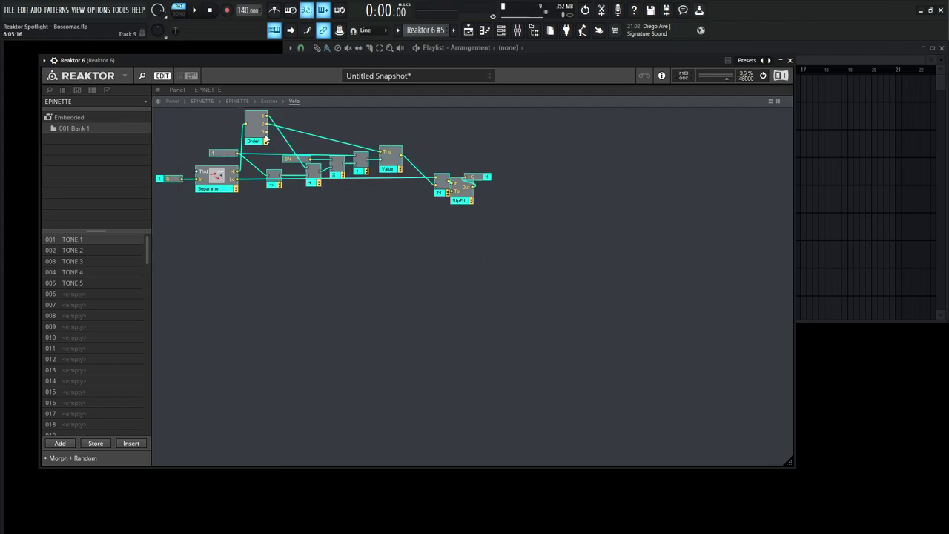
drag(265, 125, 347, 214)
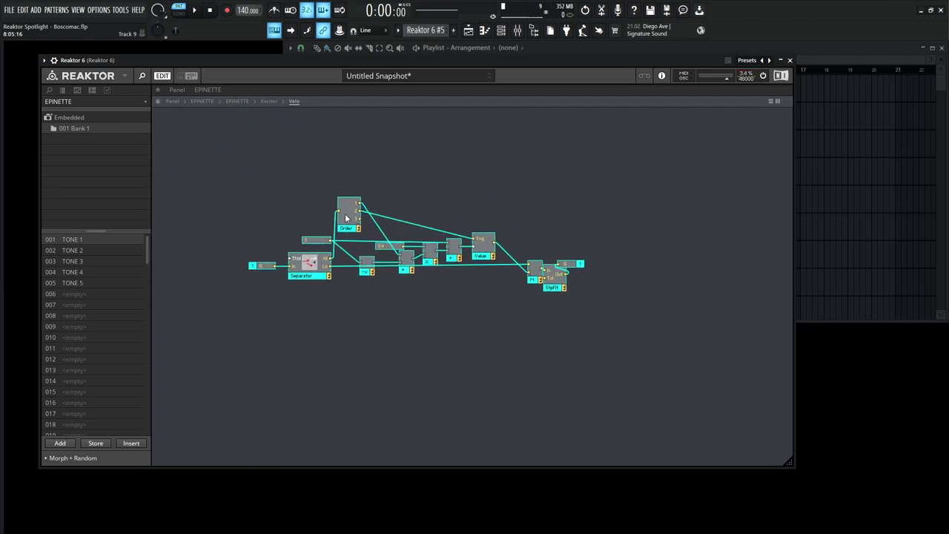
Deselect the modules, turn EDIT off for Epinette's playable panel, and reposition the window.
click(517, 353)
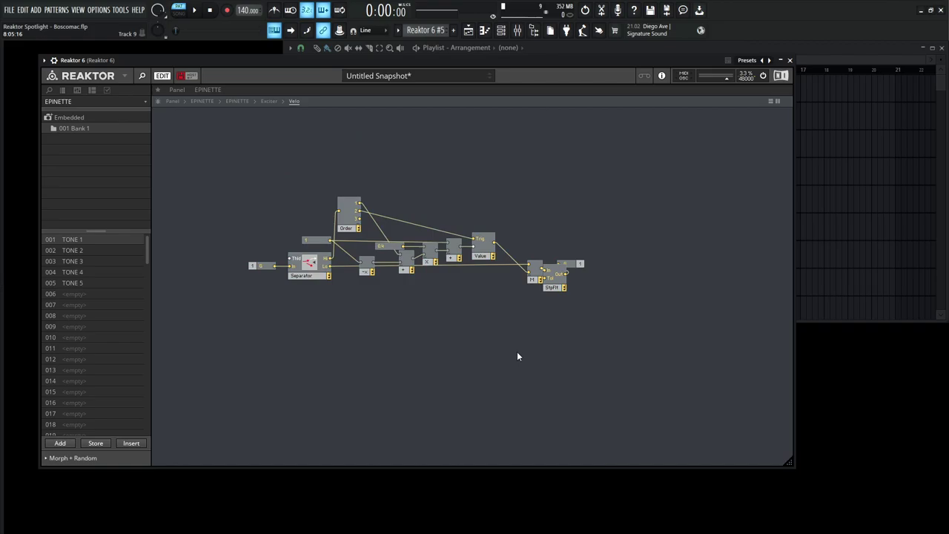
click(161, 77)
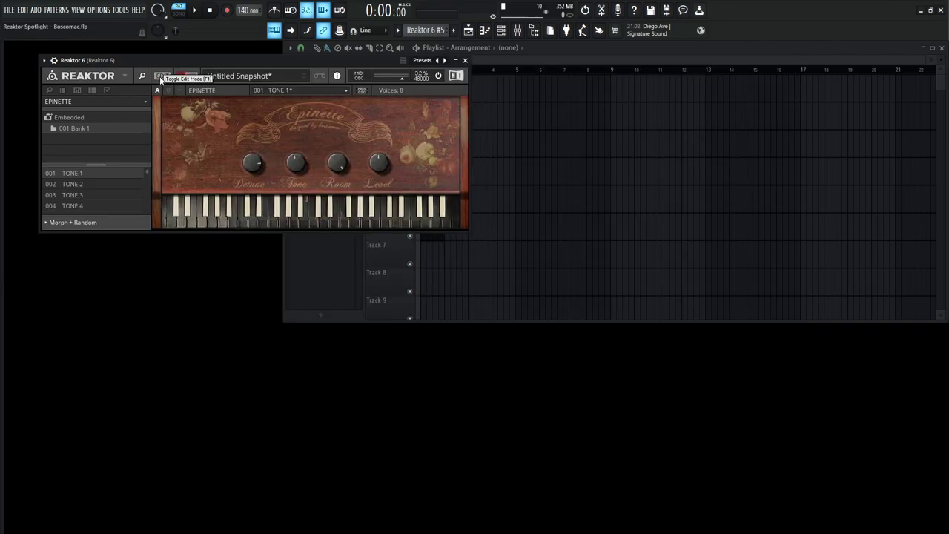
drag(267, 59, 487, 166)
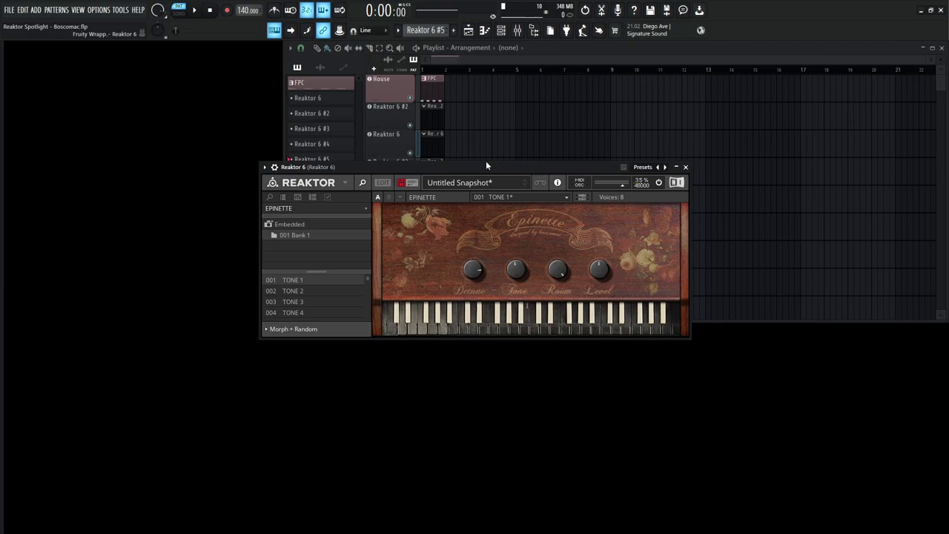